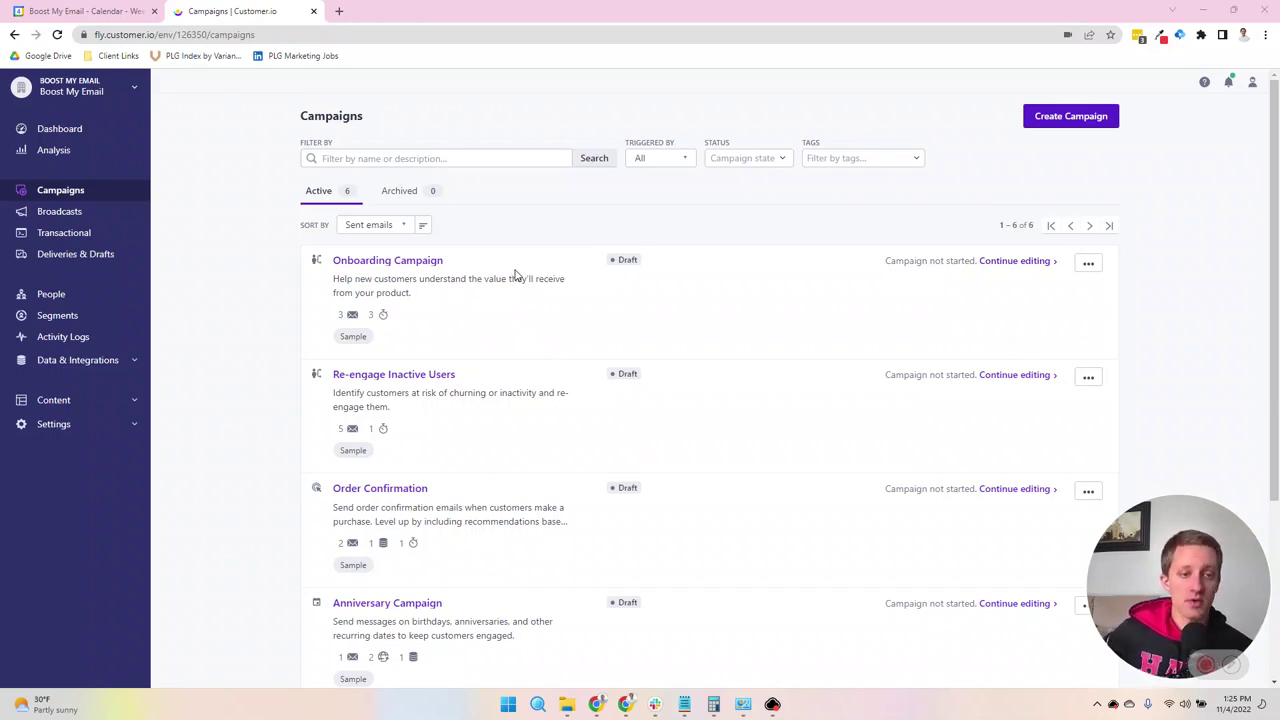
click(365, 230)
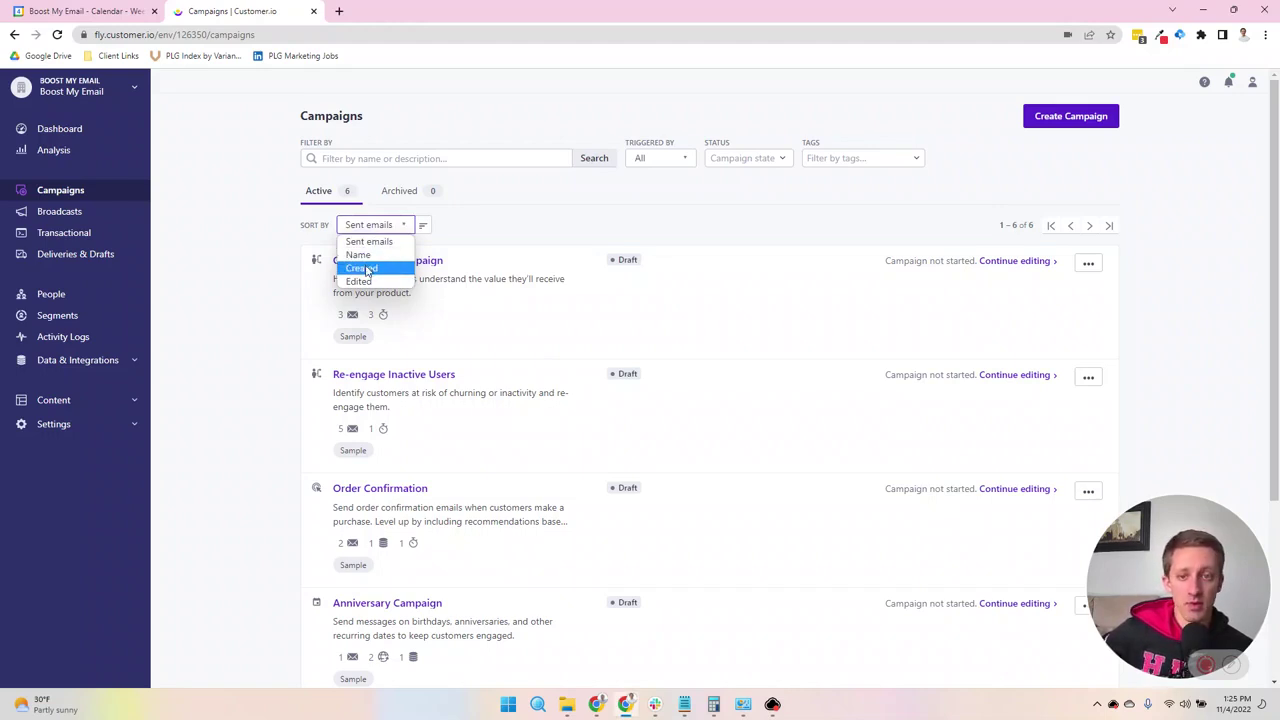
click(490, 172)
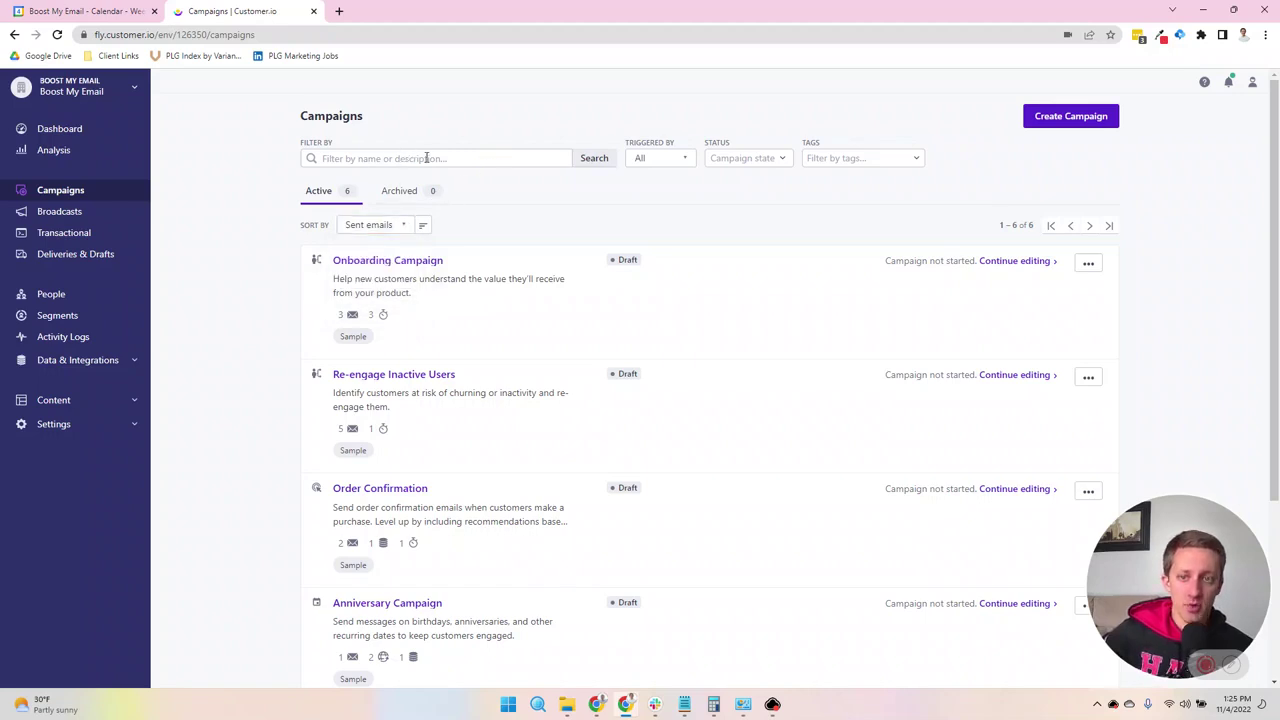
click(672, 162)
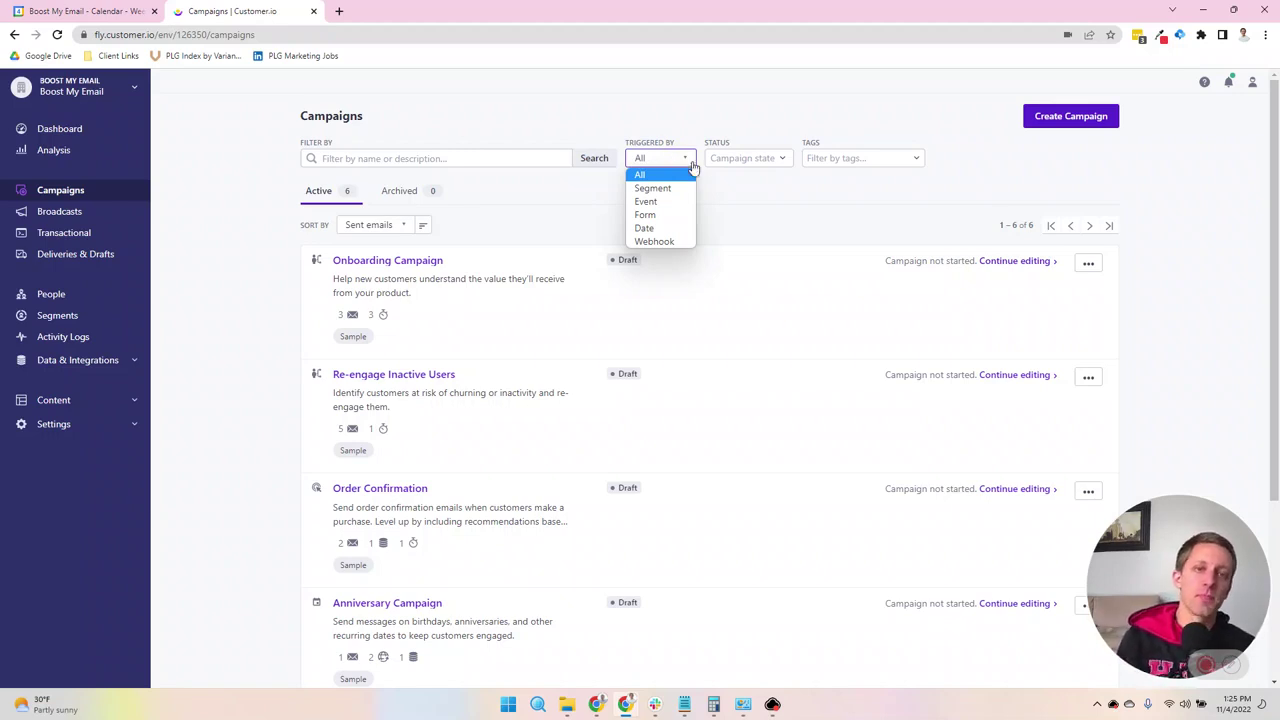
click(731, 162)
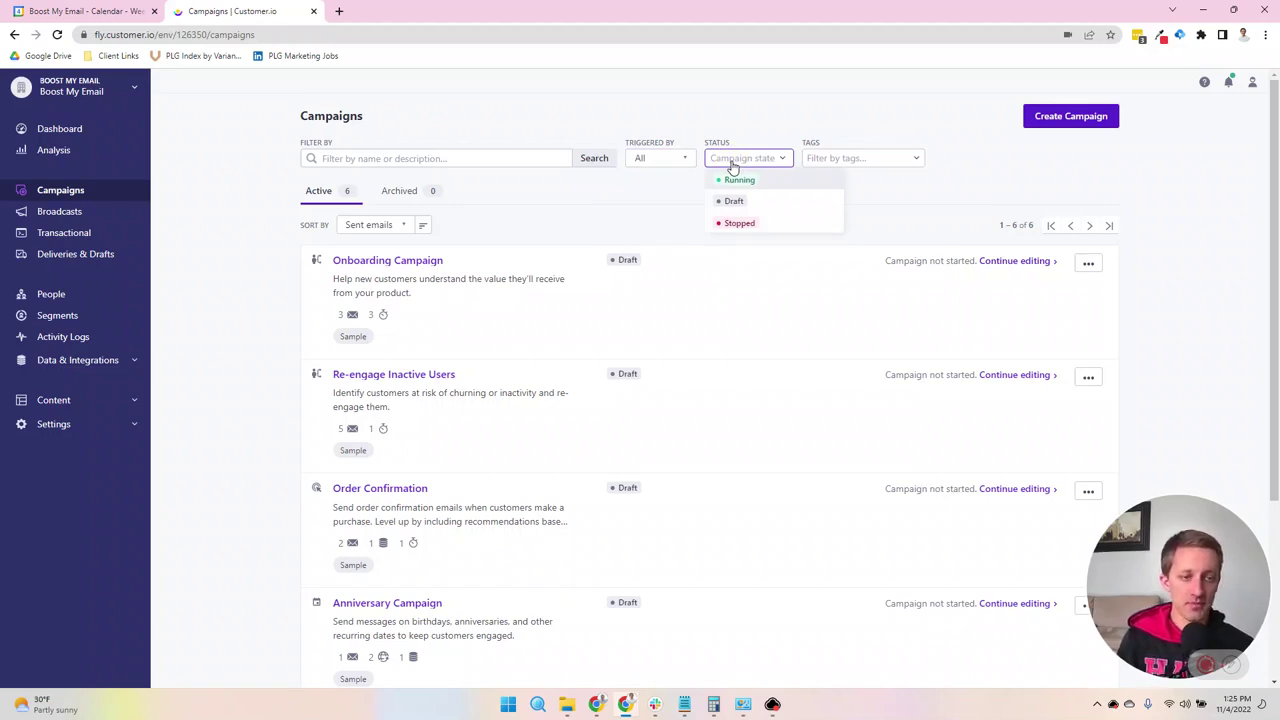
click(852, 157)
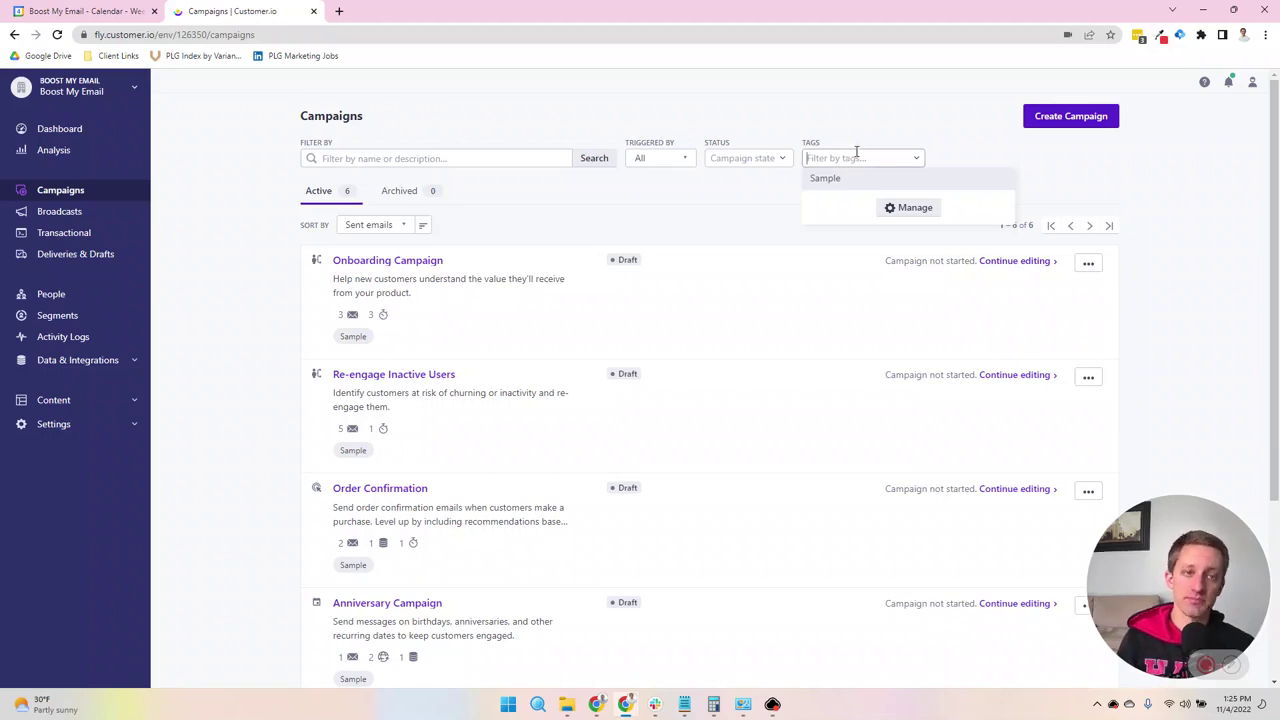
click(917, 127)
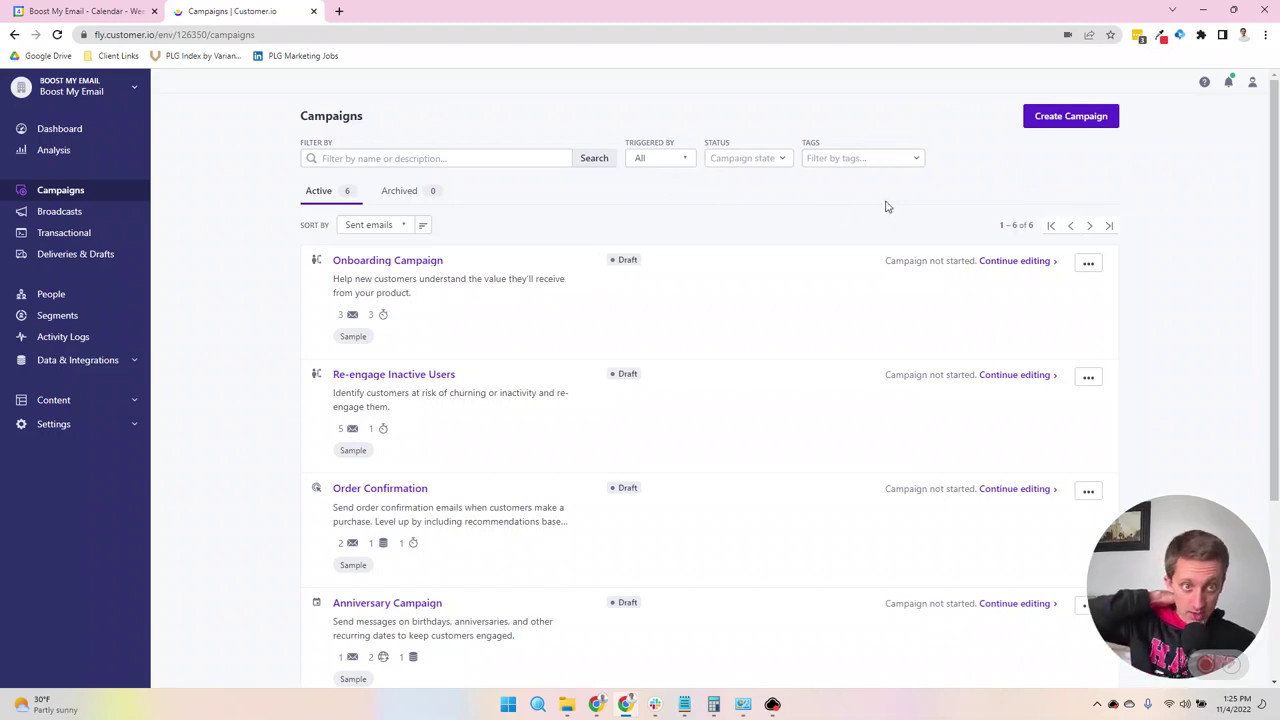
Create a campaign named "Onboarding Email - V2" with the description "Welcome email for new signups"
click(1037, 121)
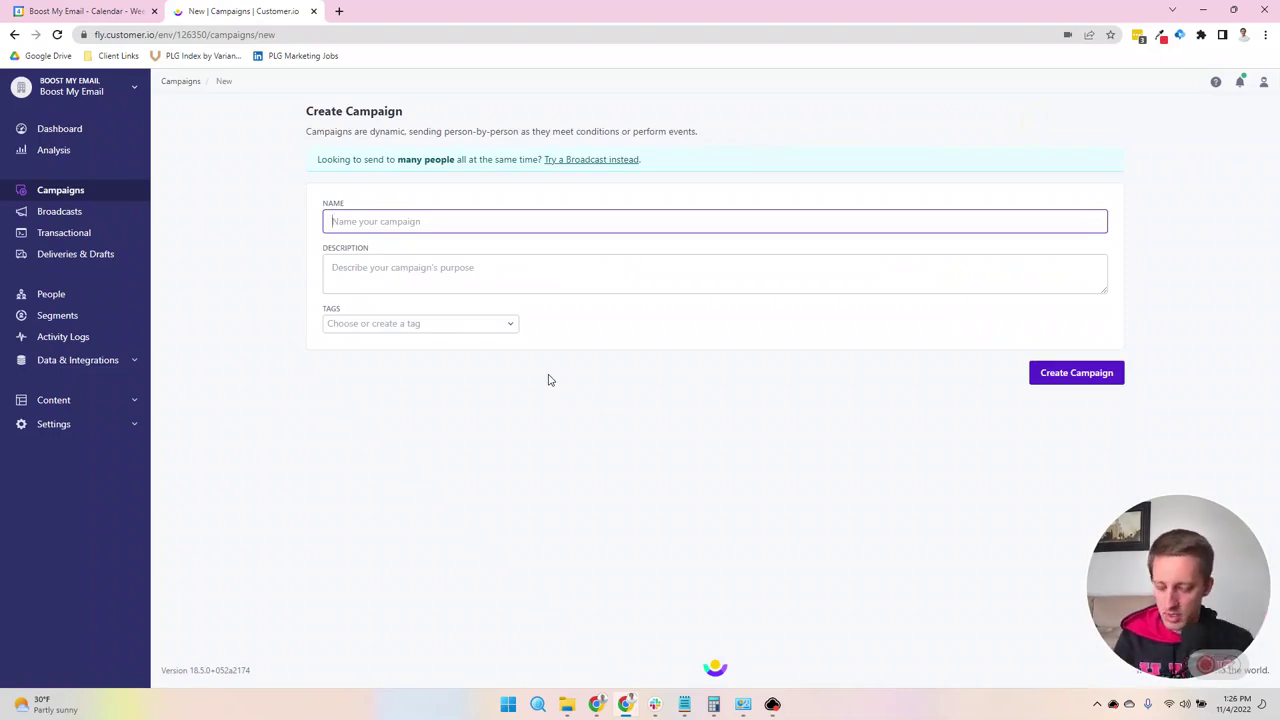
text(Onboarding Email - V2)
click(460, 281)
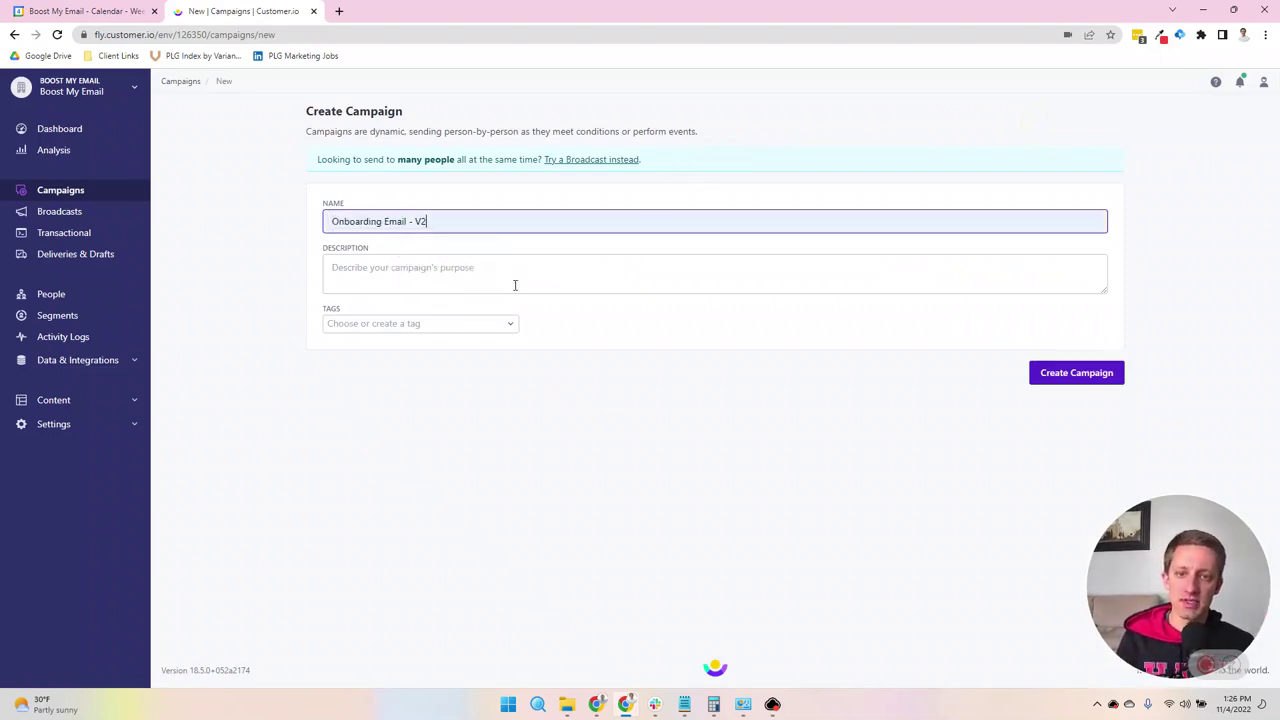
click(515, 285)
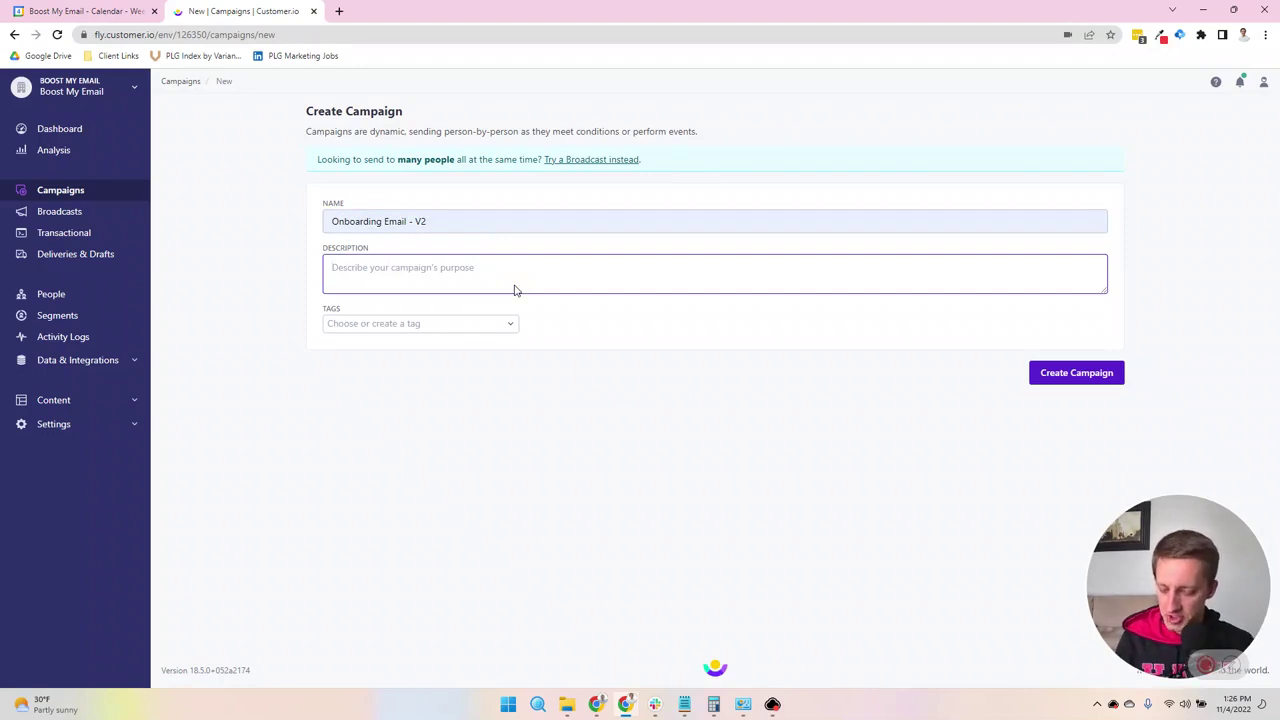
text(Welcome )
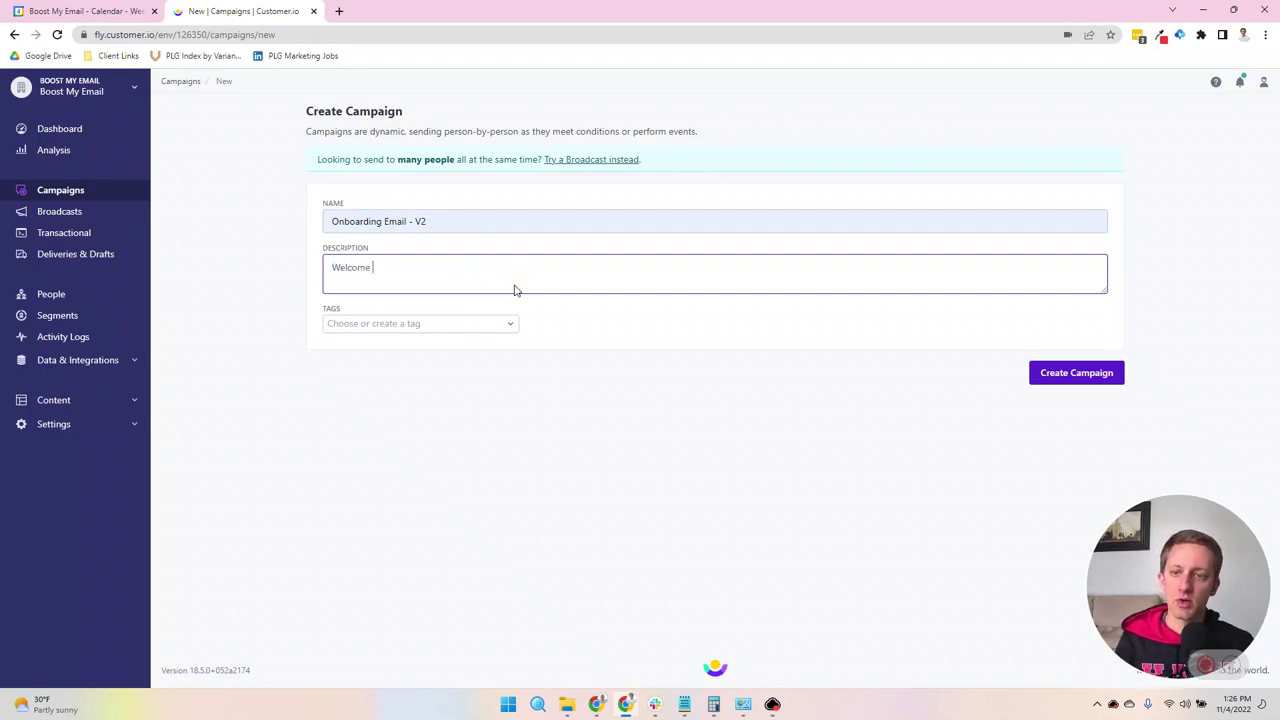
text(email for new signups)
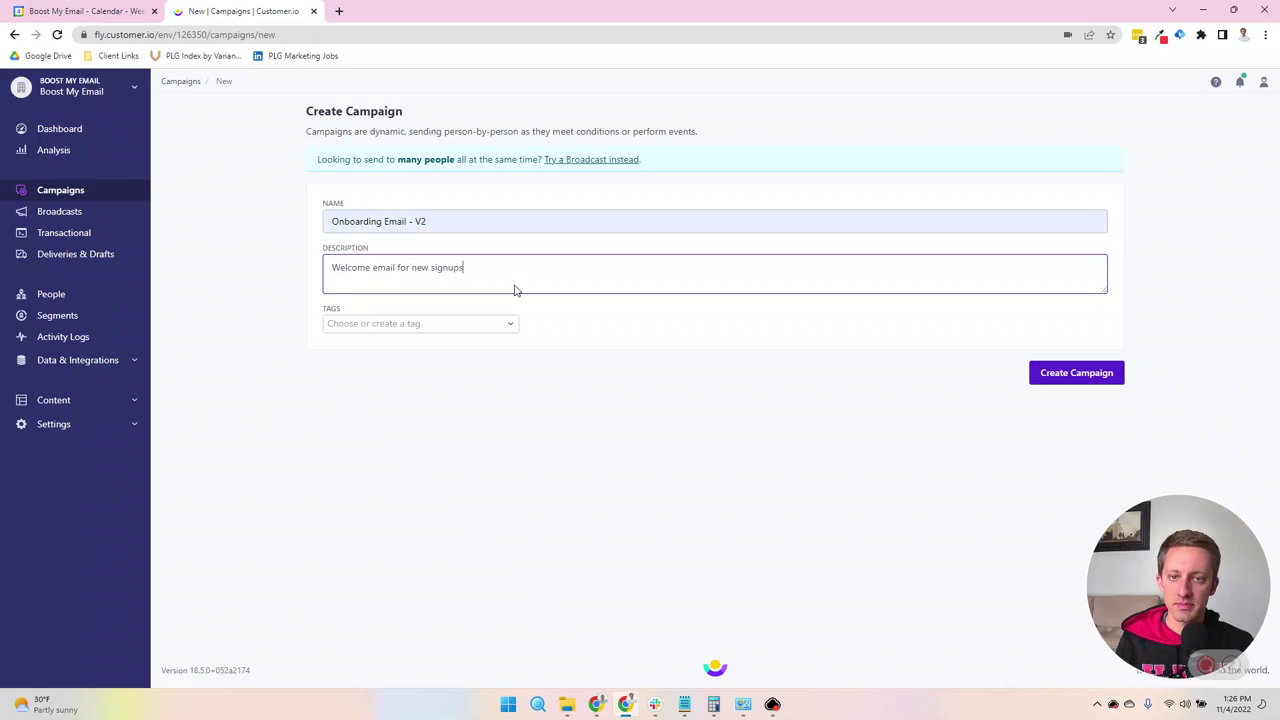
click(1066, 372)
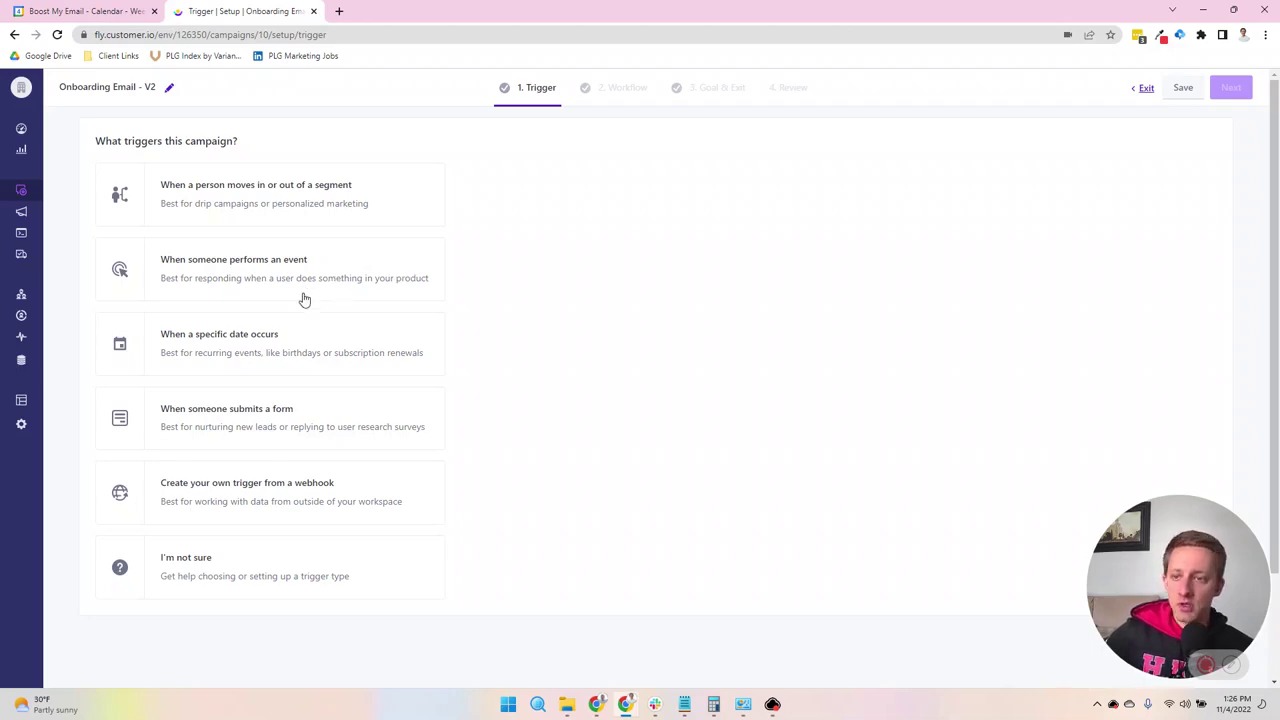
click(298, 352)
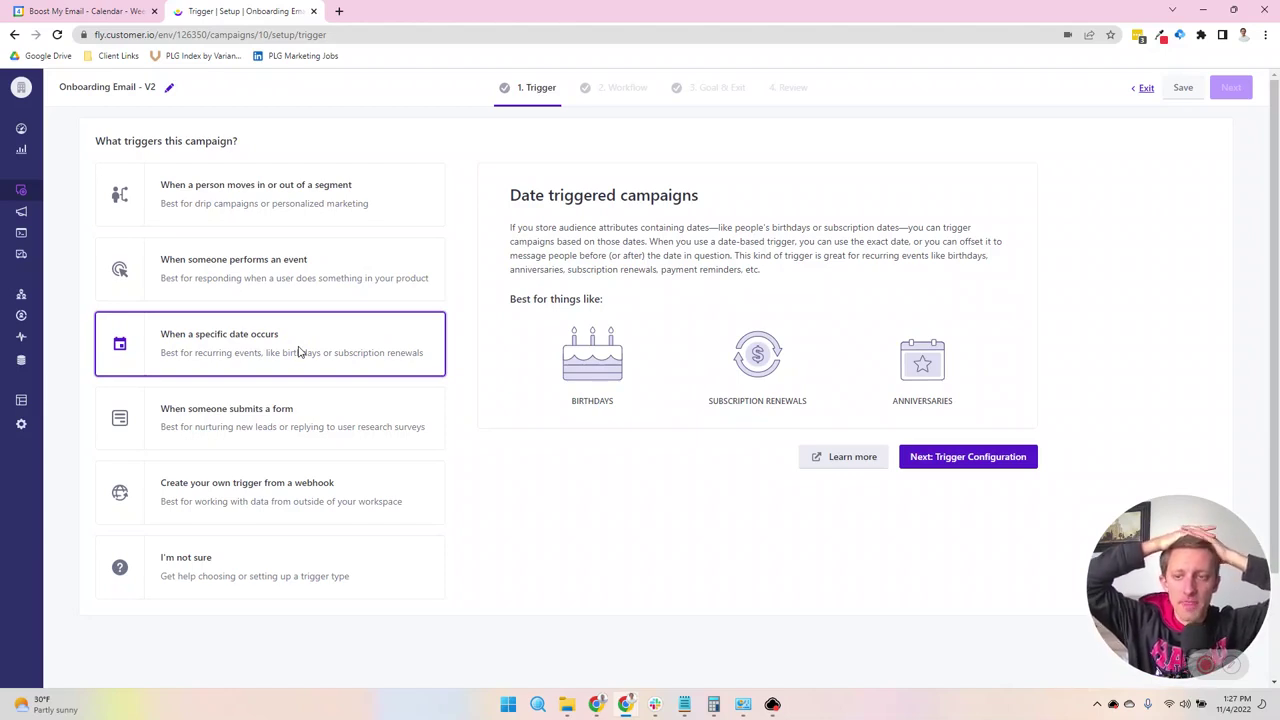
click(308, 430)
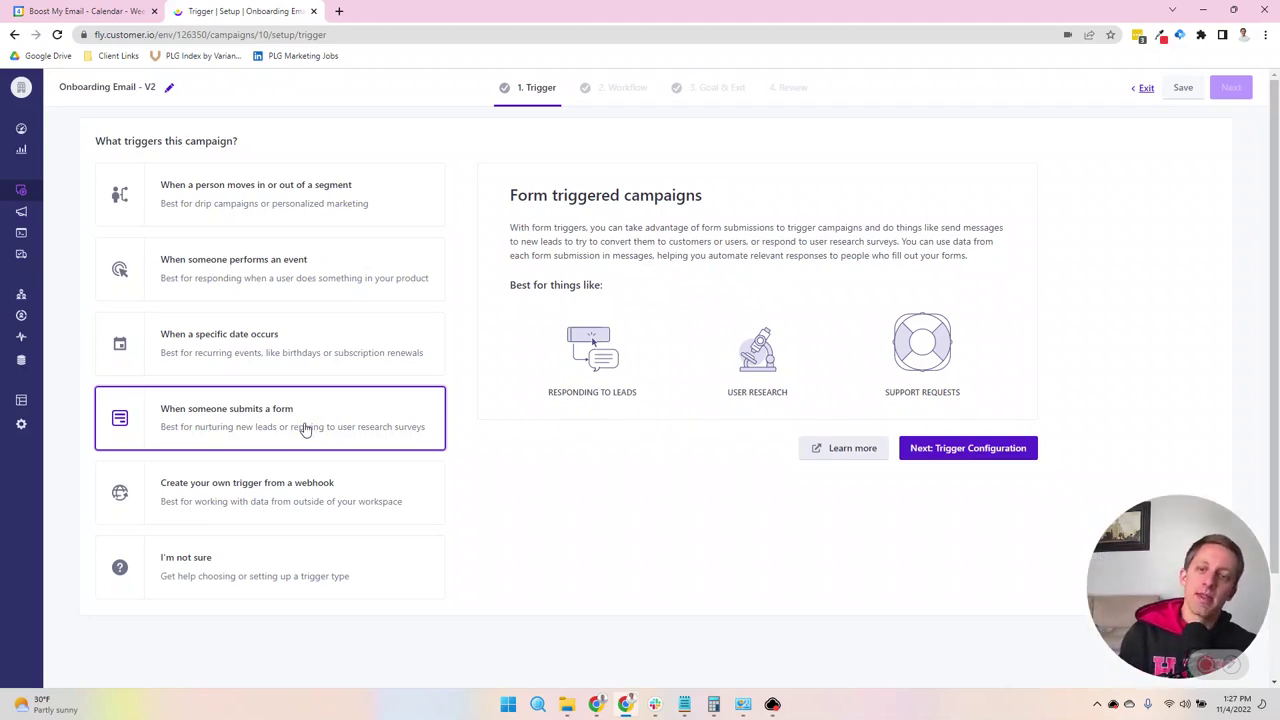
click(306, 484)
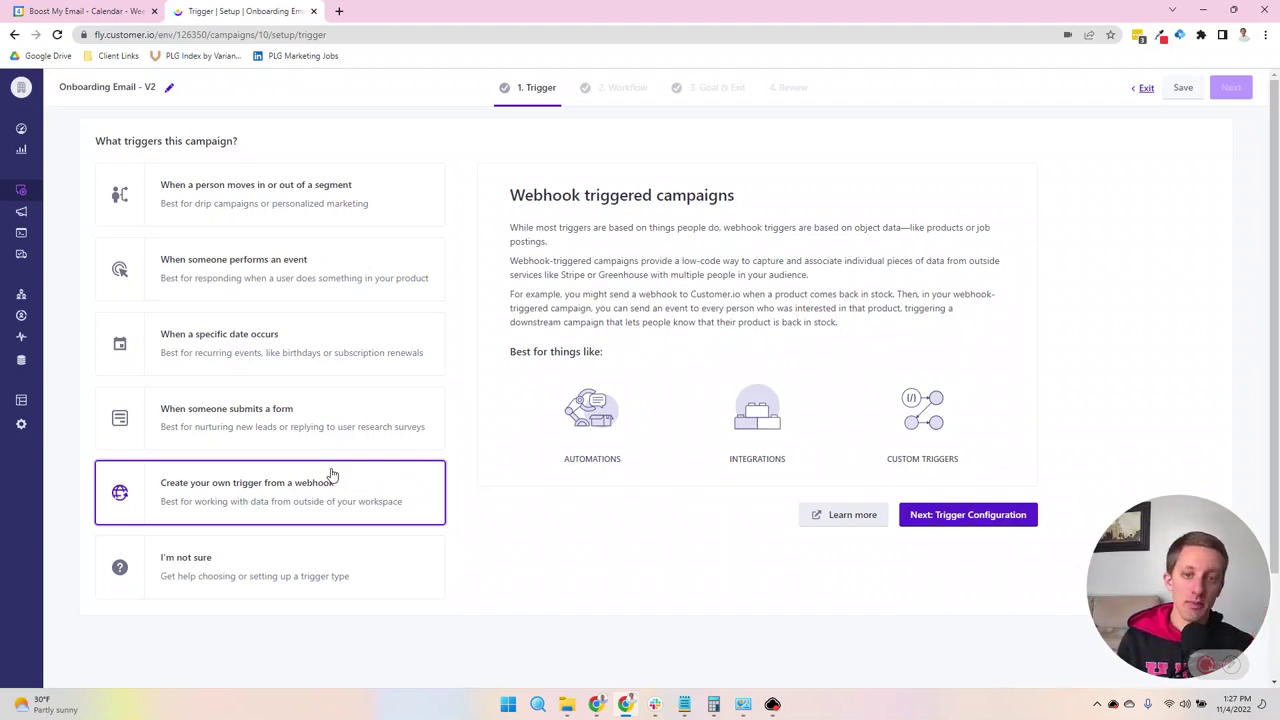
Choose the segment trigger for the campaign and set its trigger condition to people in the Signed up segment
click(413, 214)
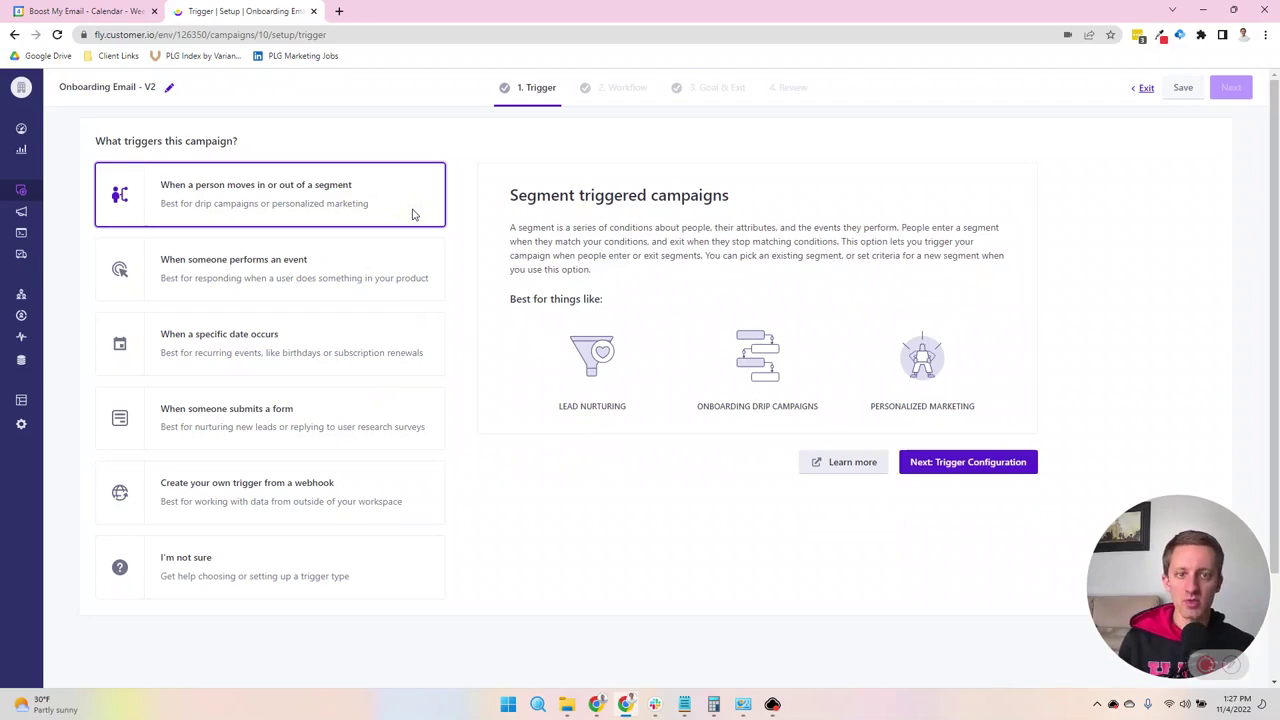
click(945, 462)
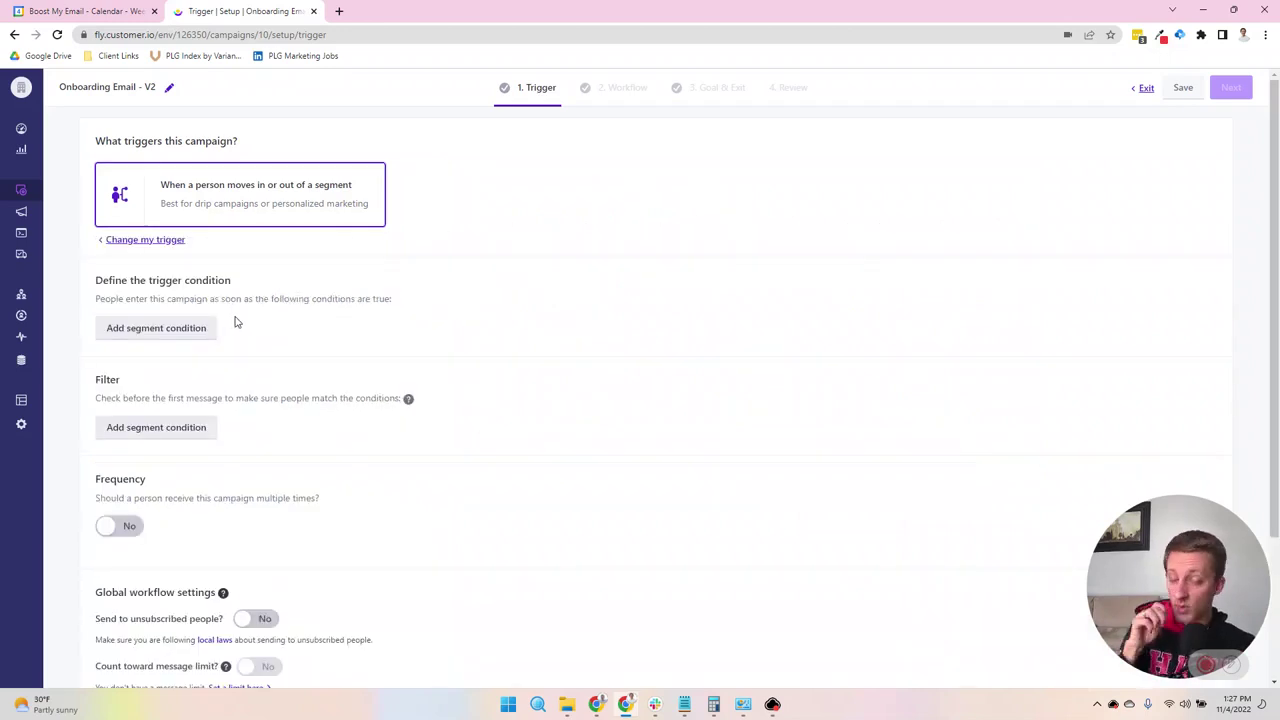
click(210, 330)
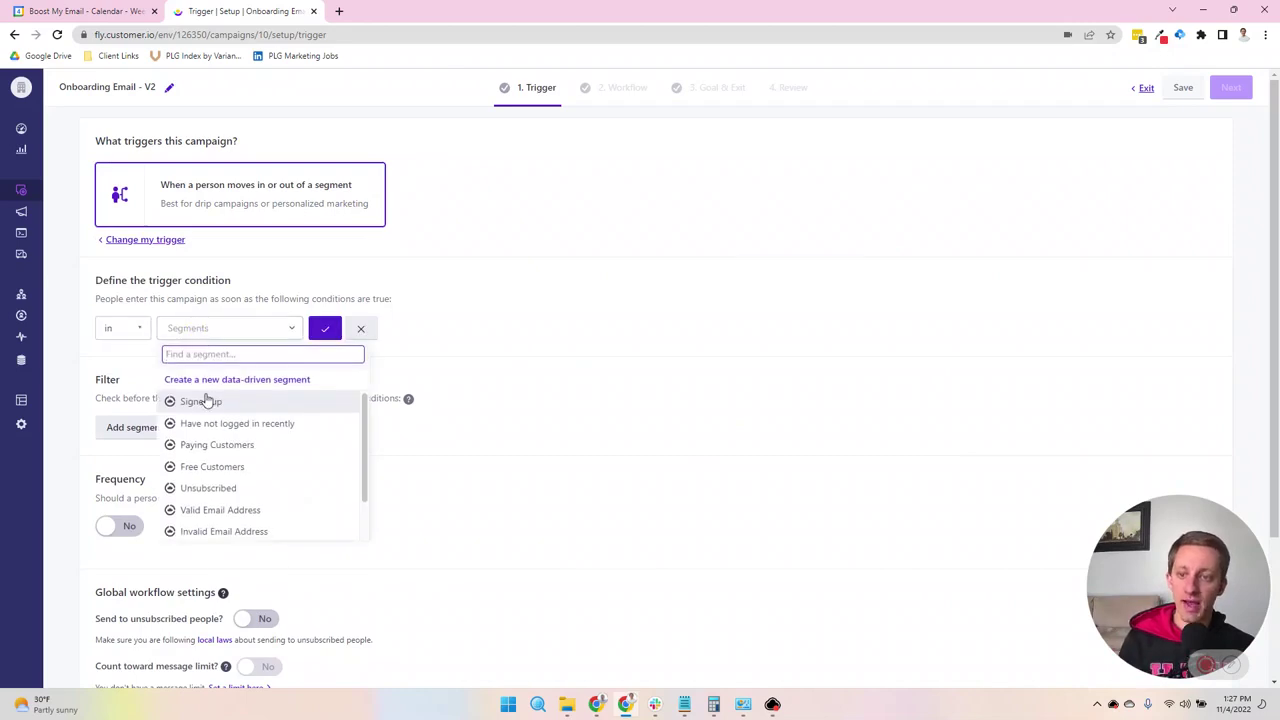
click(205, 400)
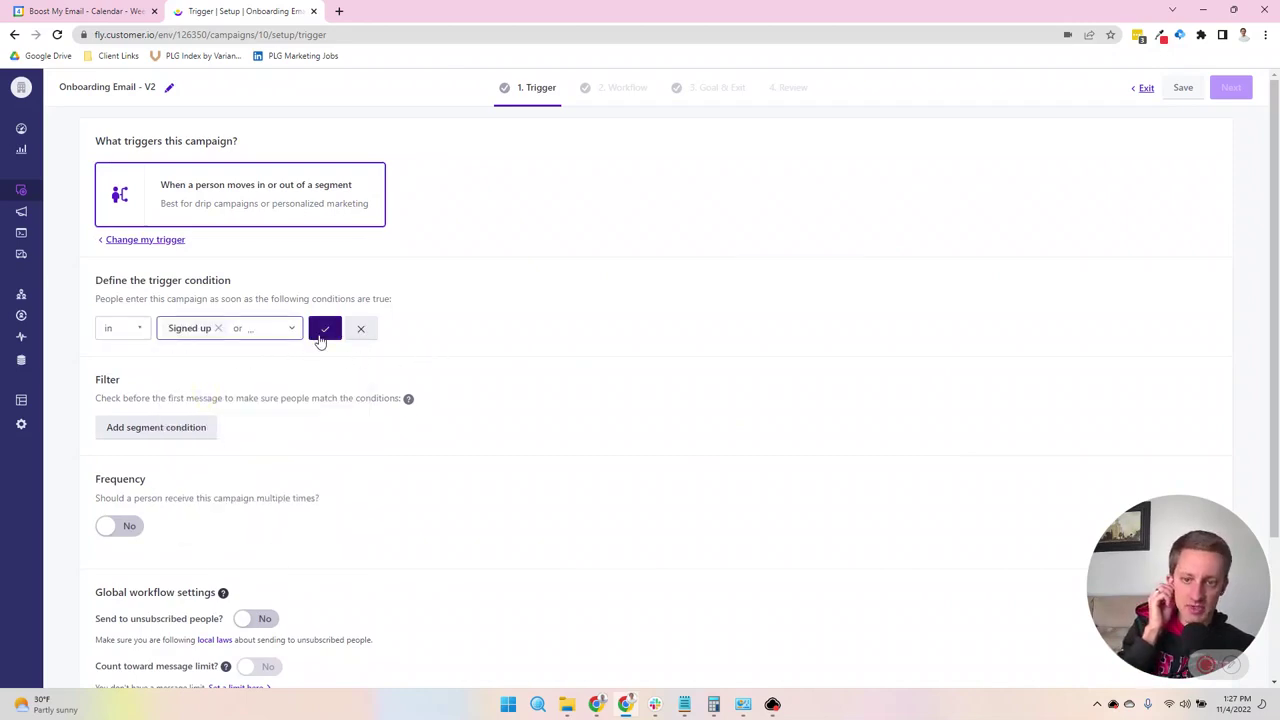
click(324, 330)
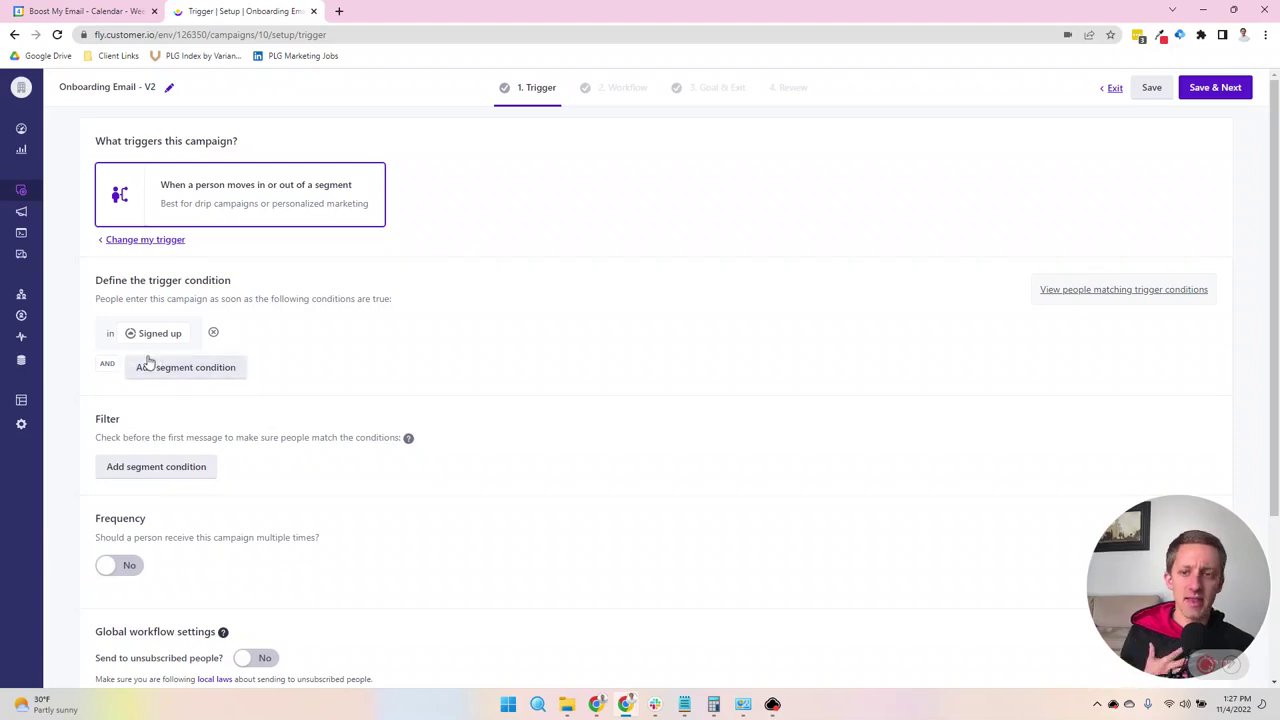
mouse_move(132, 343)
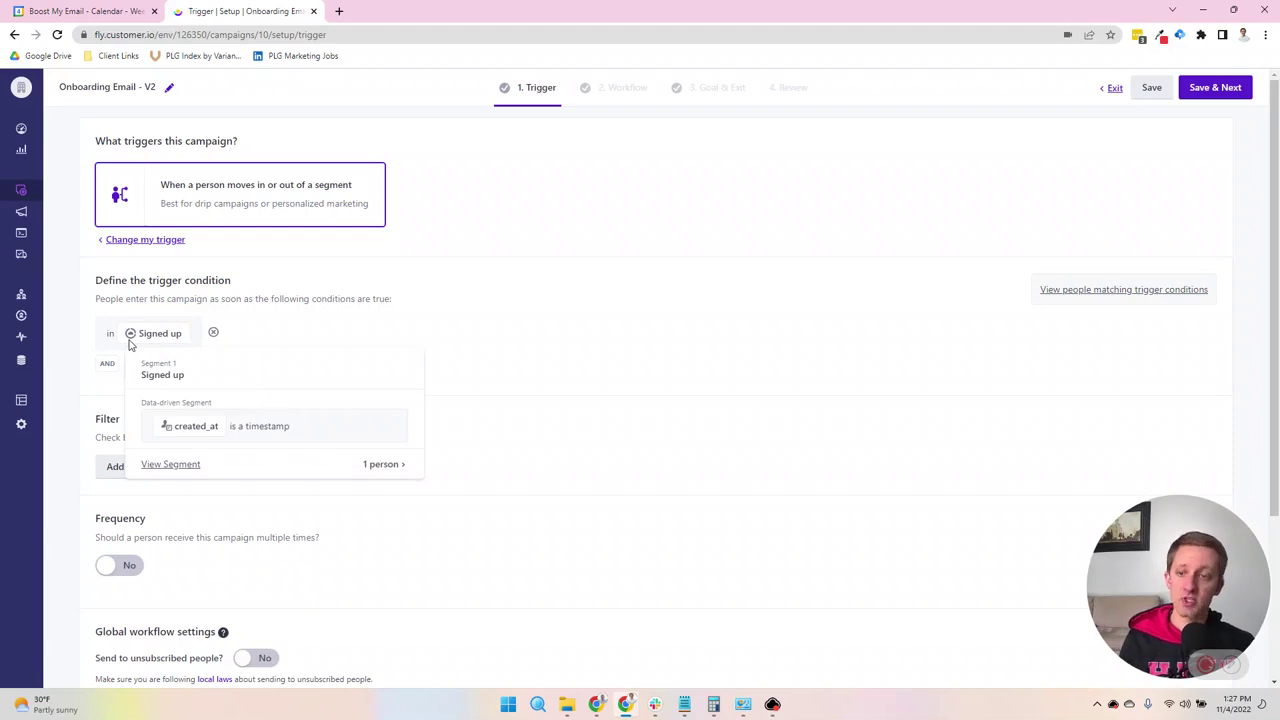
click(213, 497)
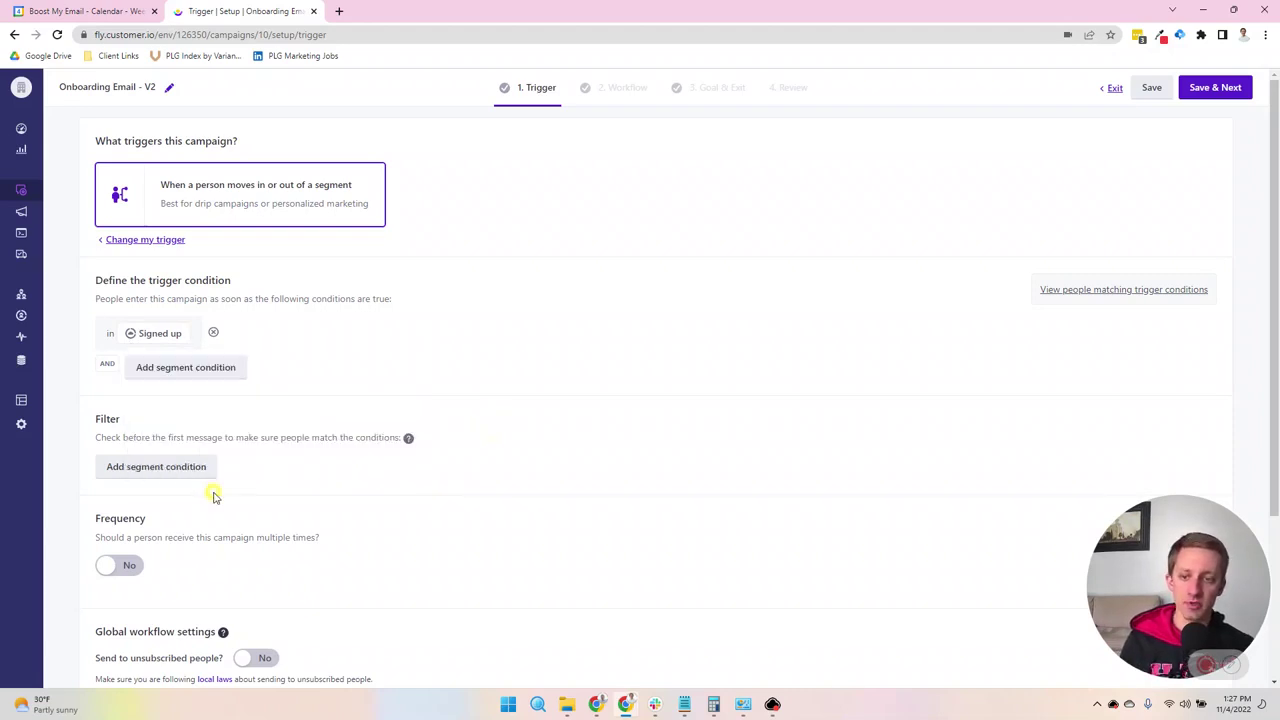
Add a filter condition for people not in the Paying Customers segment, and remove it again
scroll(137, 449, down, 1)
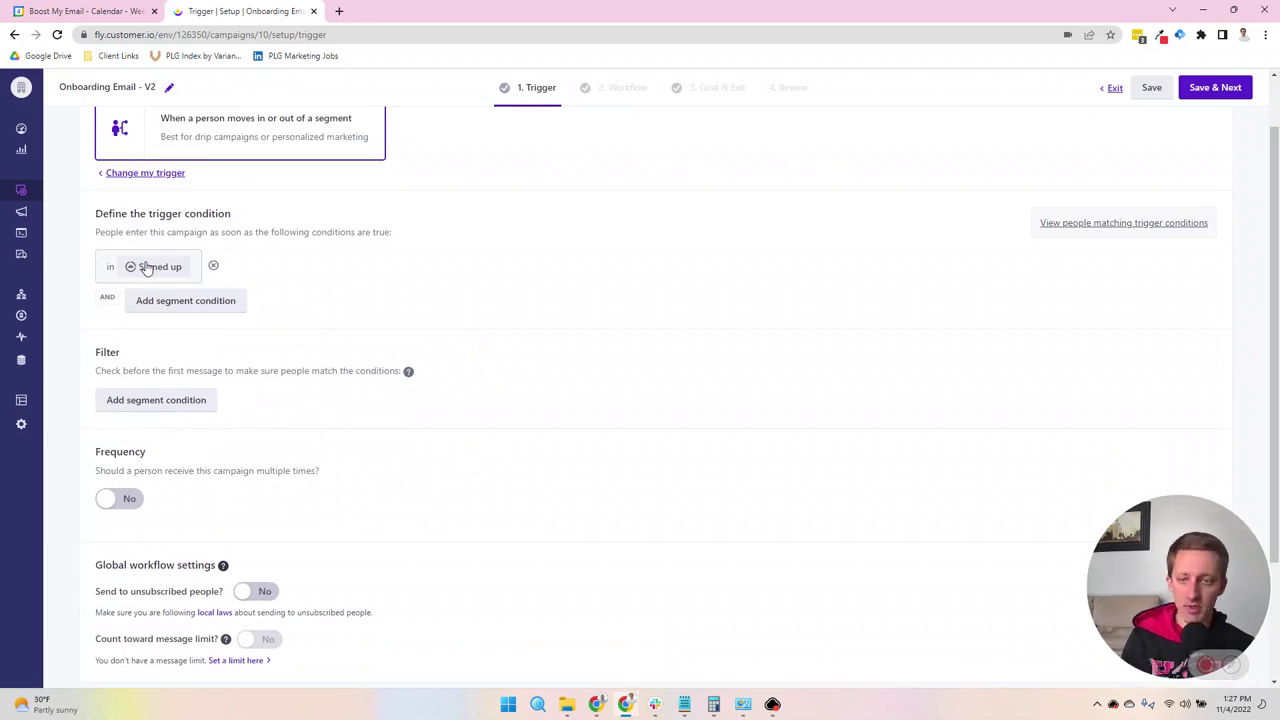
click(154, 400)
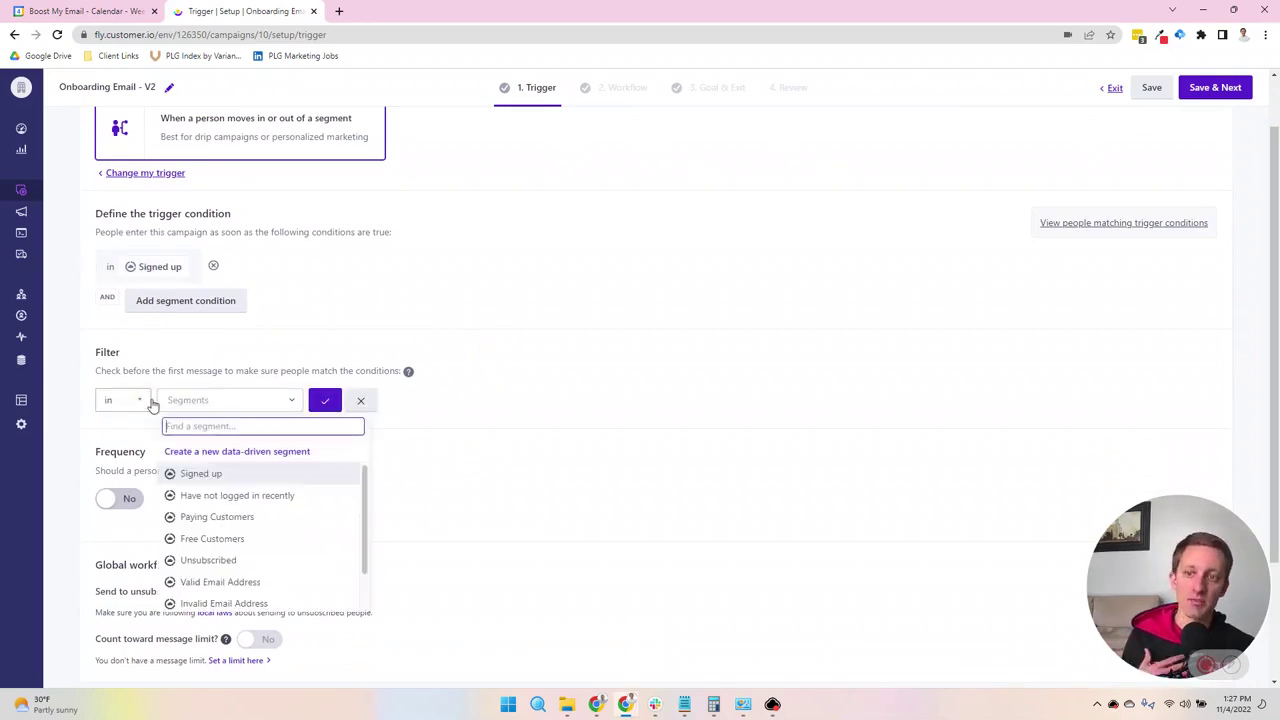
click(237, 516)
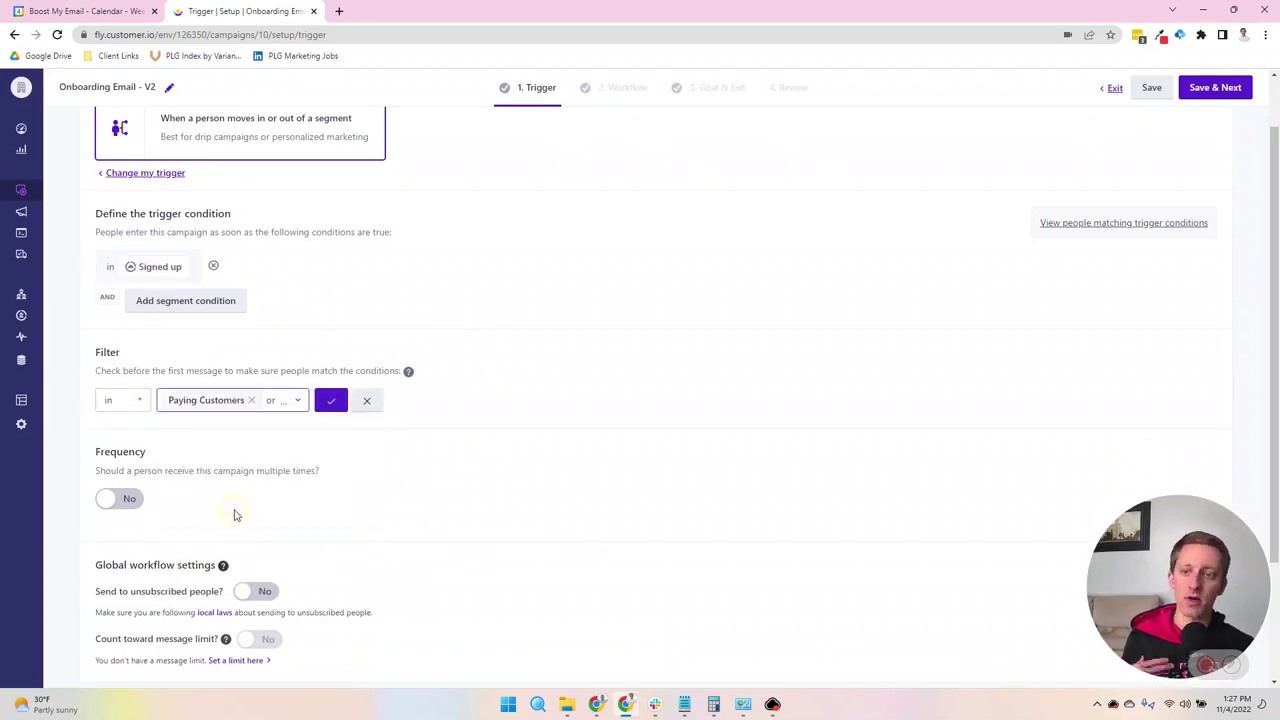
click(132, 405)
click(128, 431)
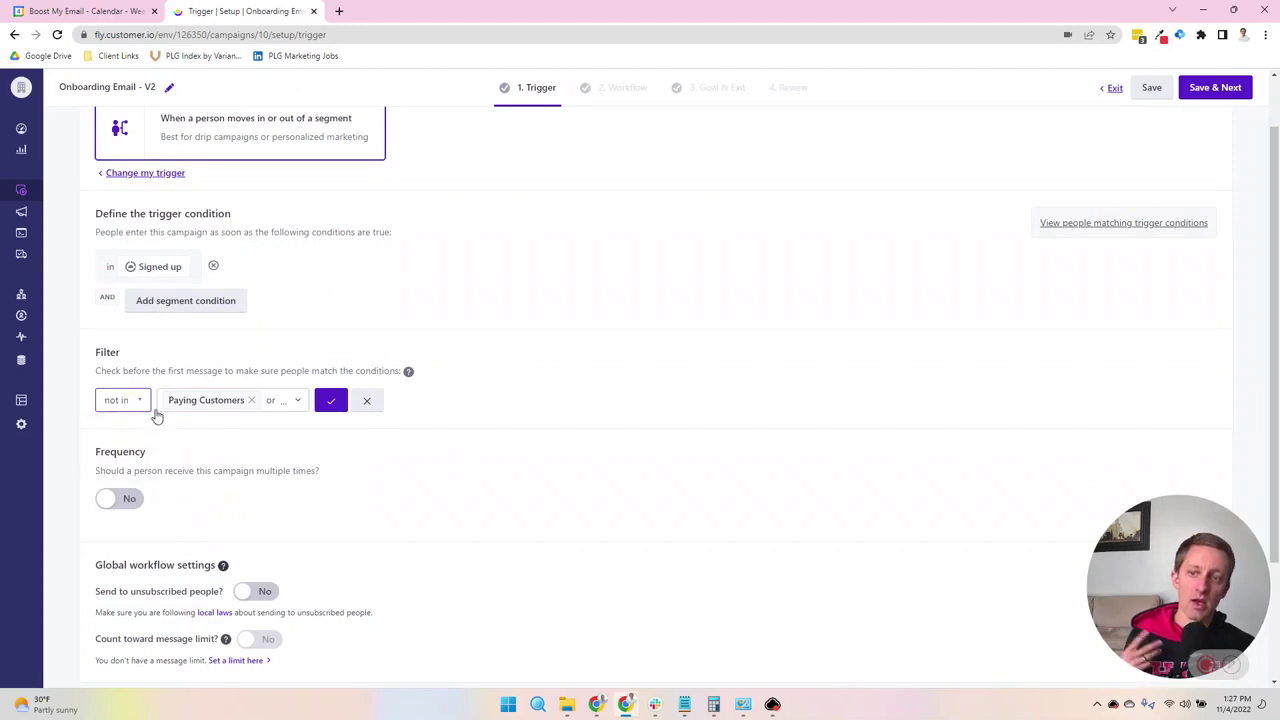
click(329, 410)
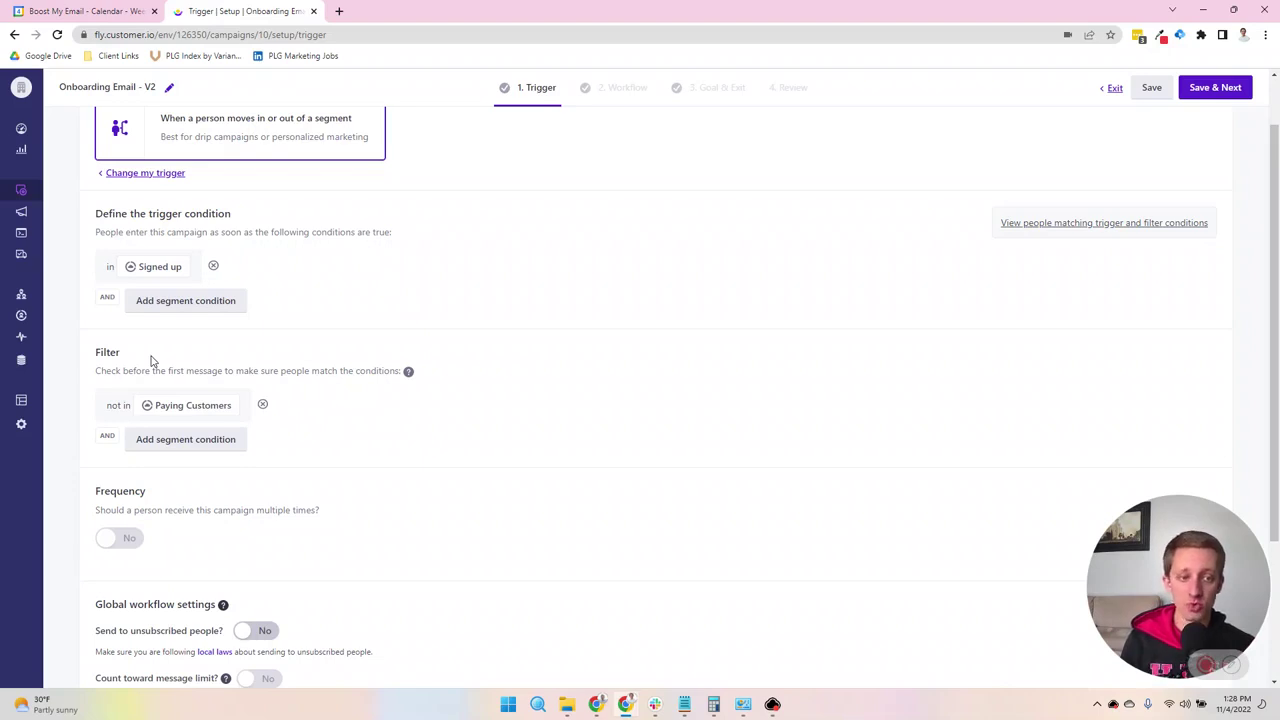
scroll(190, 340, down, 3)
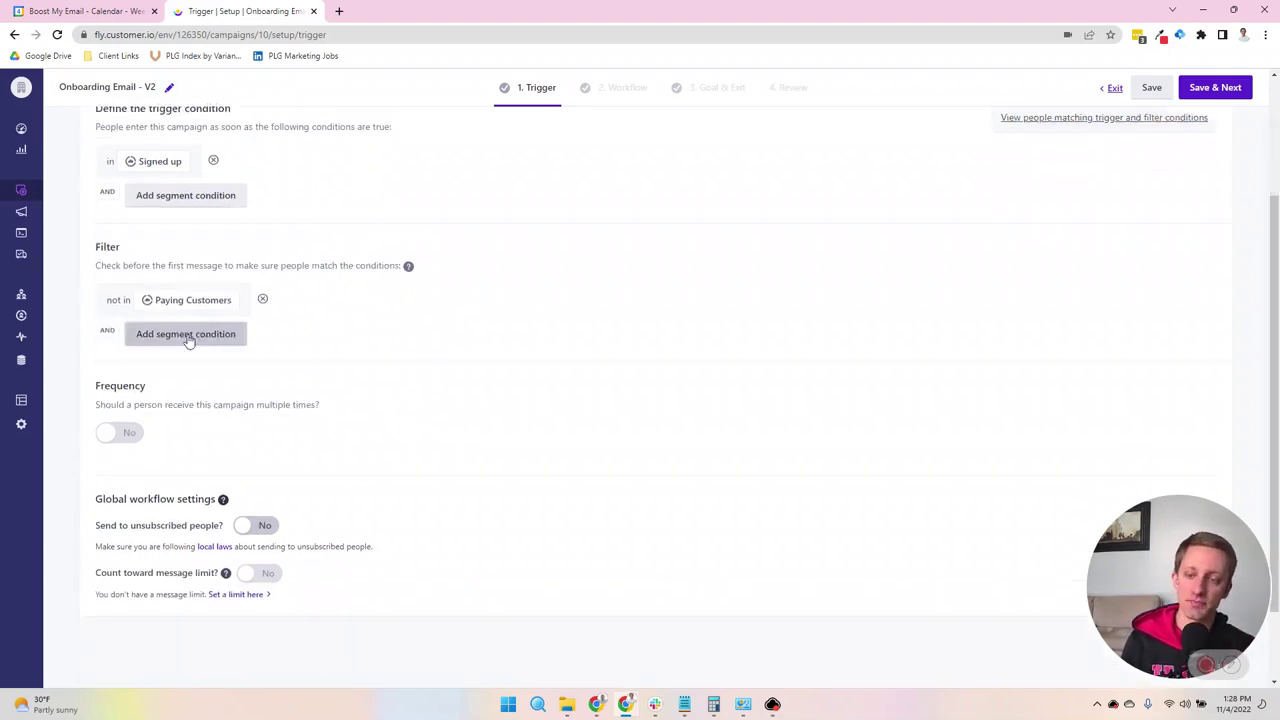
click(258, 271)
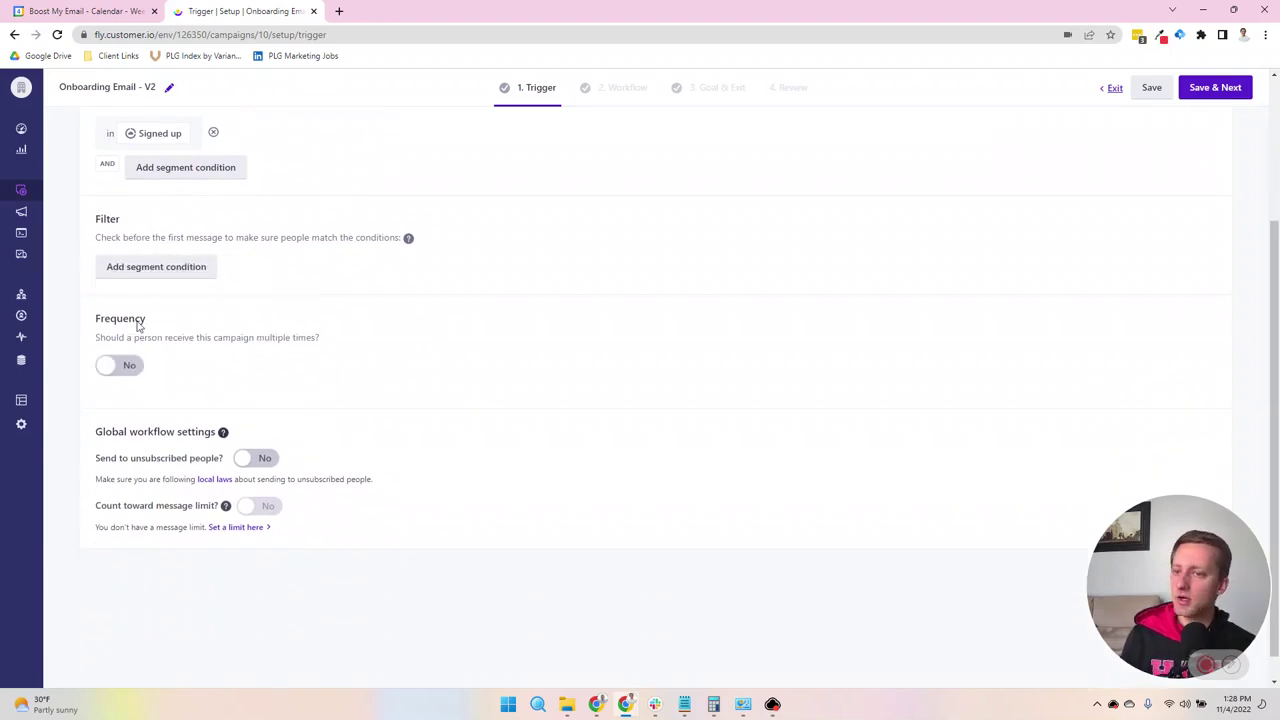
Allow people to receive the campaign multiple times at fixed intervals, and turn repeat entry back off
click(116, 368)
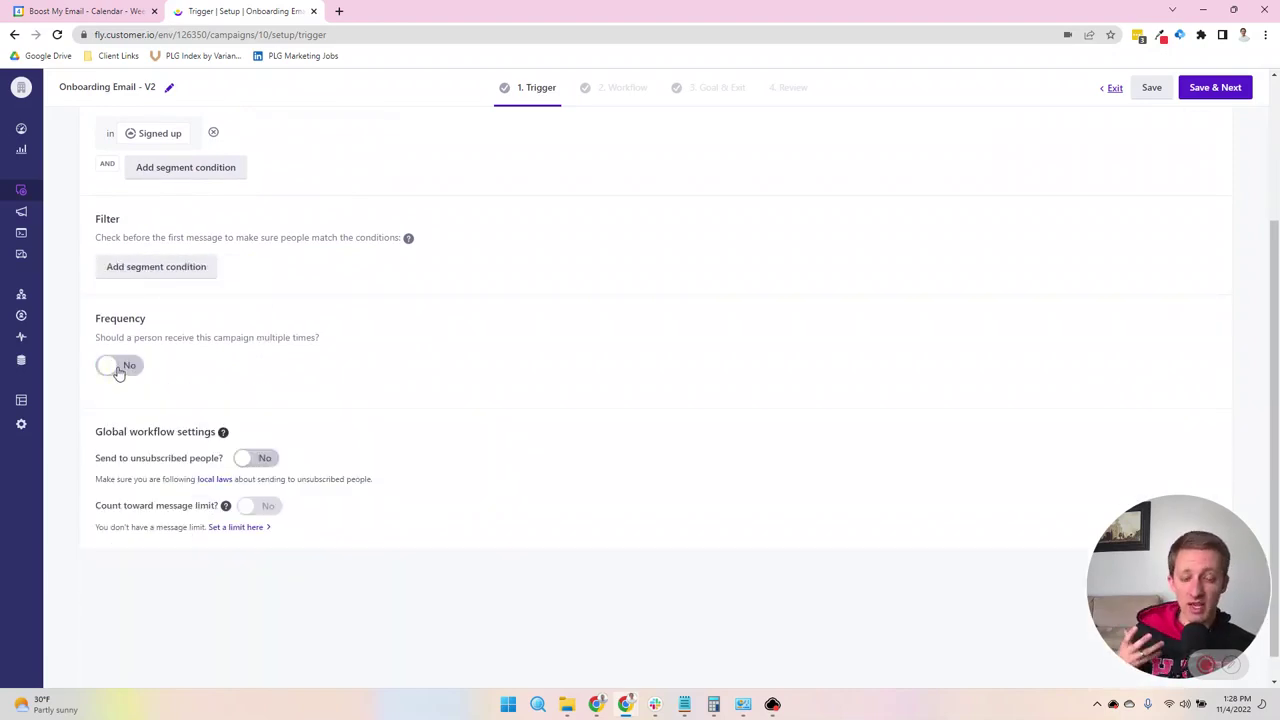
click(117, 368)
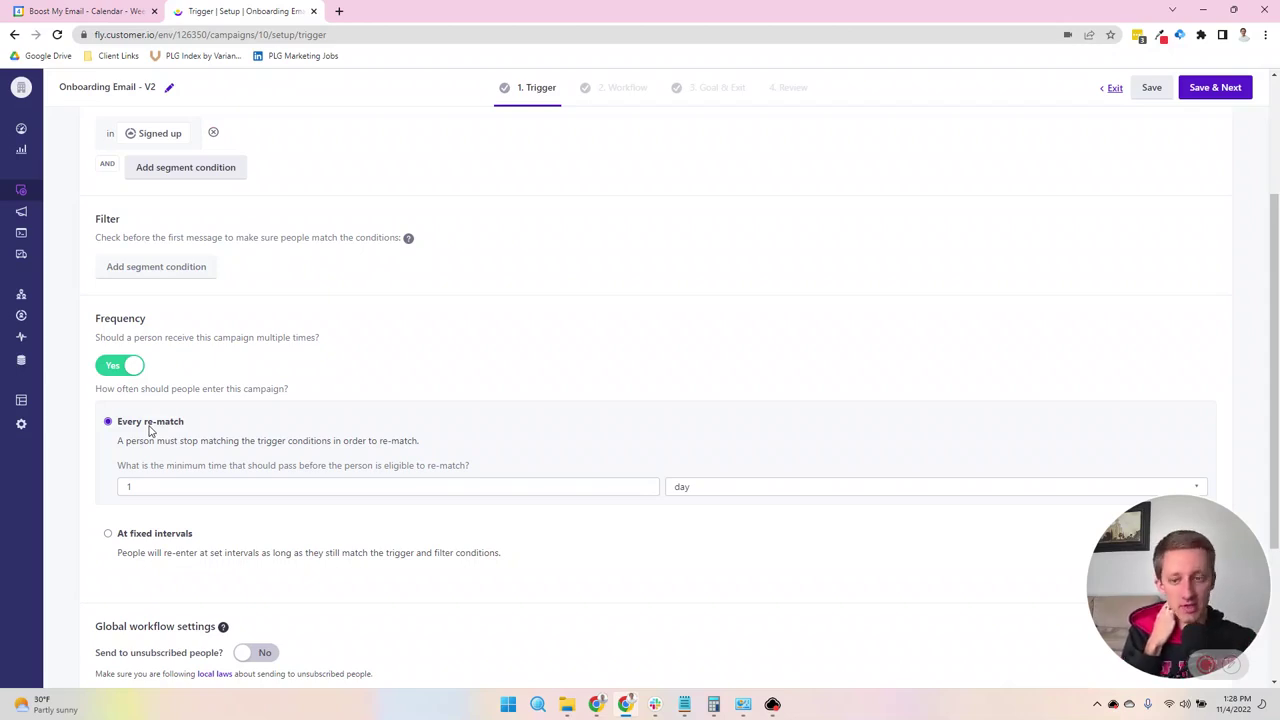
click(163, 533)
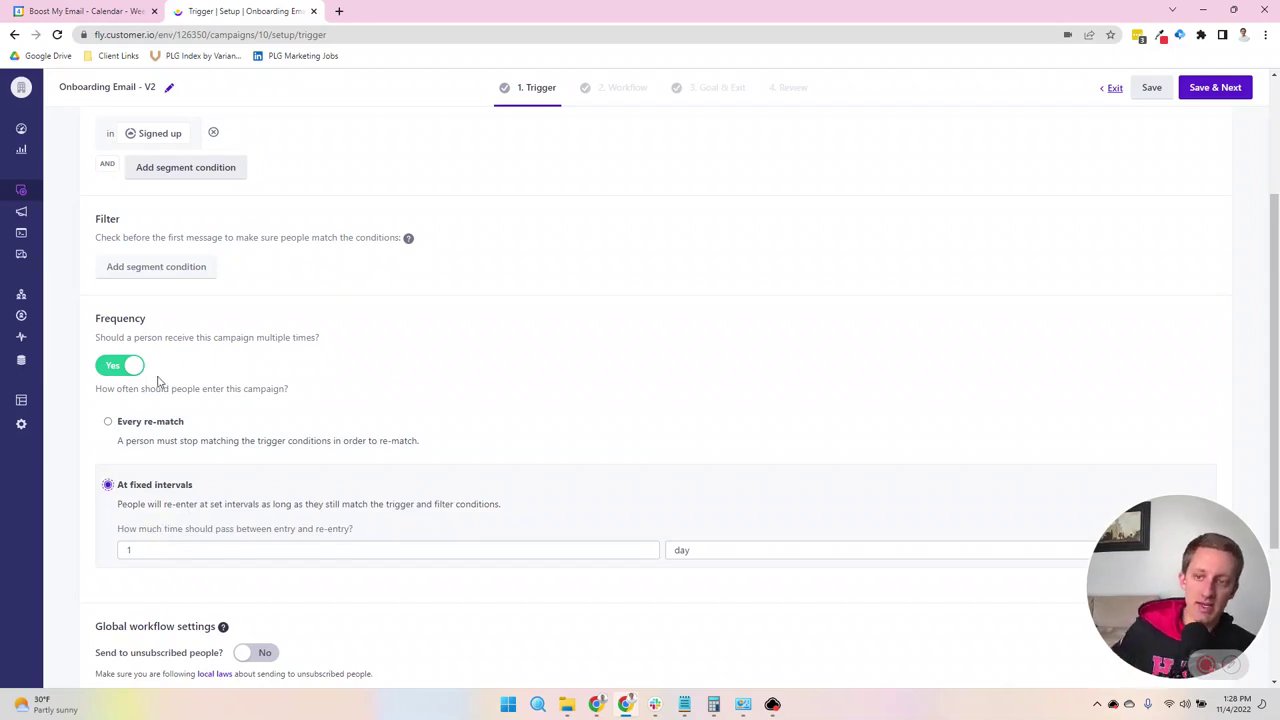
click(127, 371)
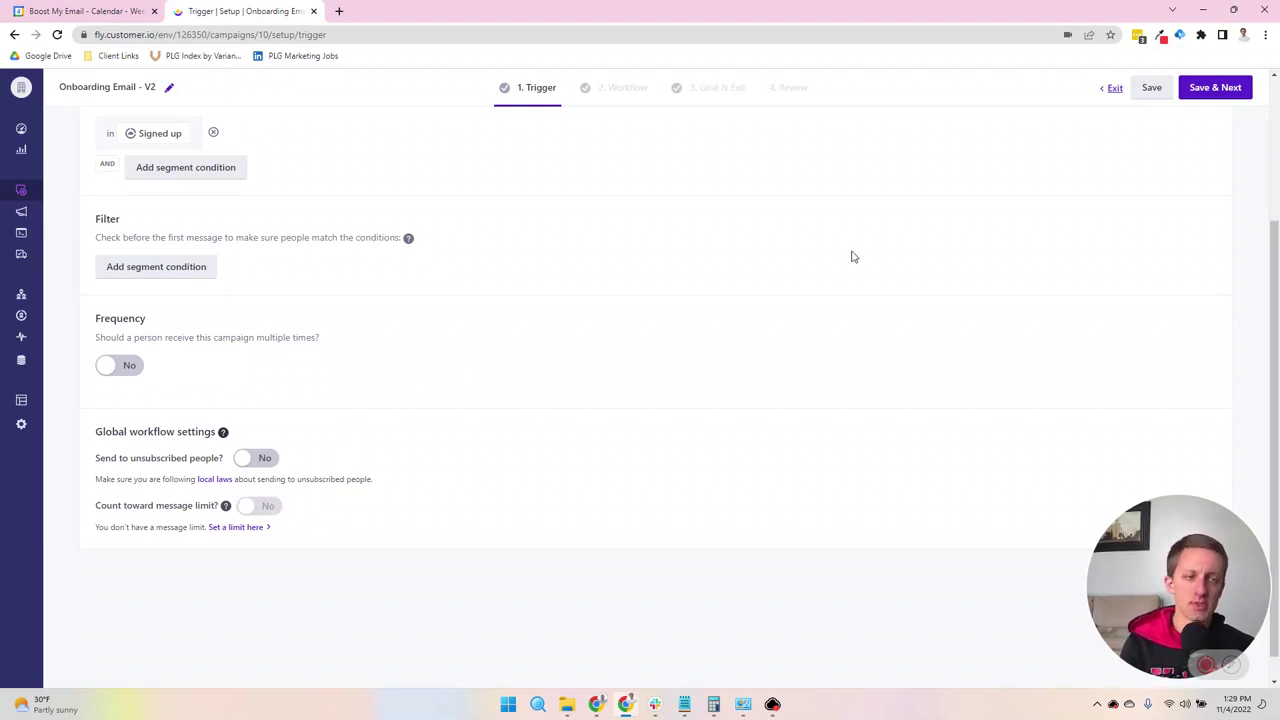
Save the trigger setup and continue to the campaign's workflow builder
click(1215, 88)
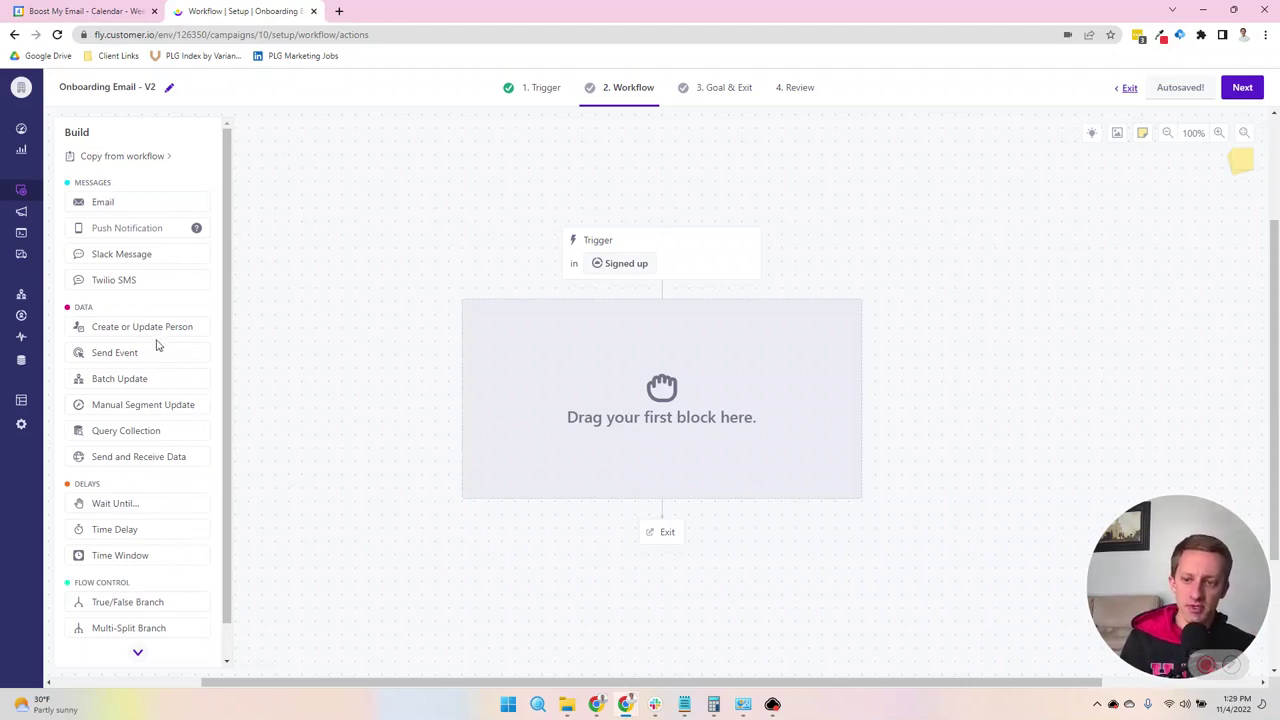
scroll(148, 360, down, 1)
scroll(170, 390, down, 1)
scroll(190, 410, up, 2)
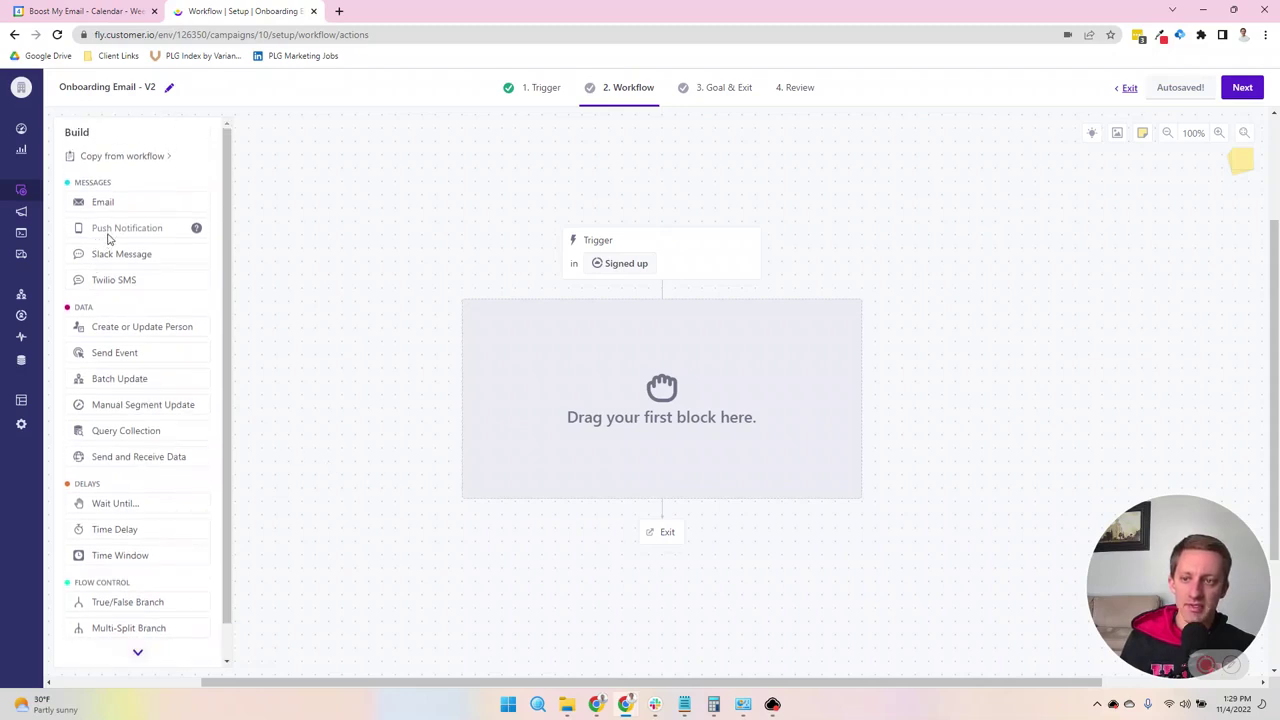
Add an email block below the trigger, open its settings, and delete the block again
drag(120, 206, 510, 380)
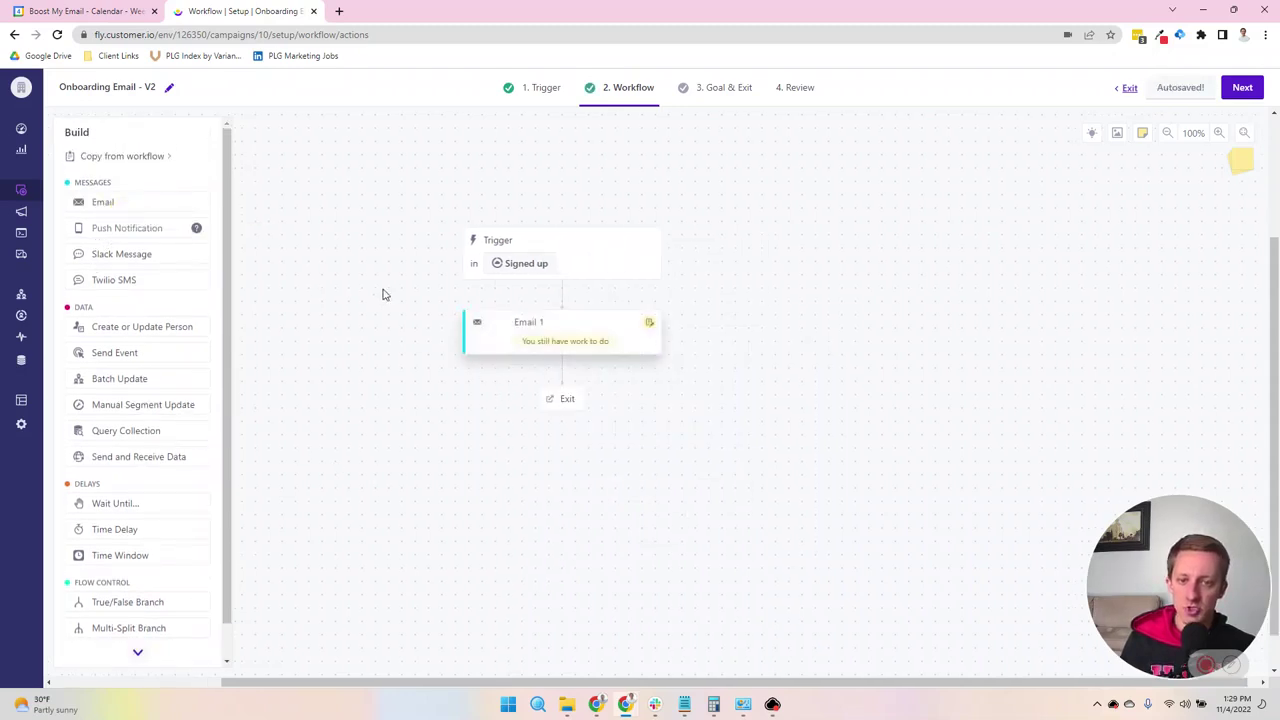
click(540, 326)
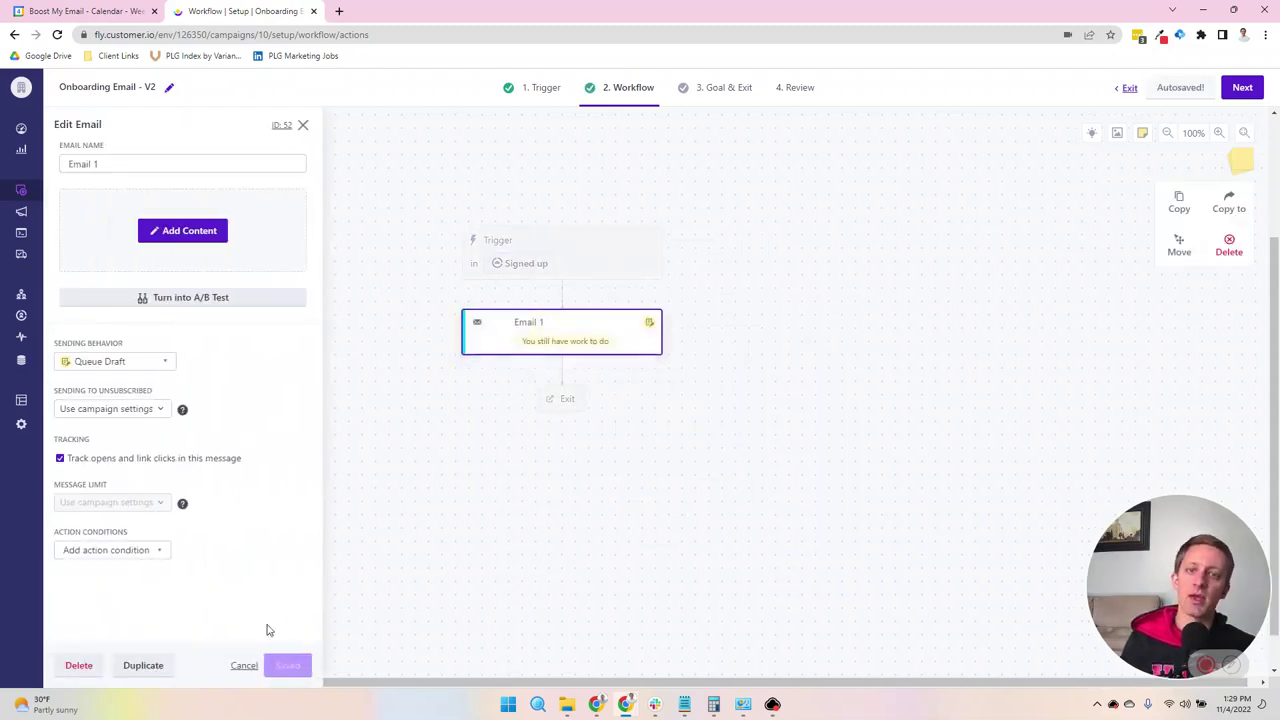
click(93, 668)
click(771, 326)
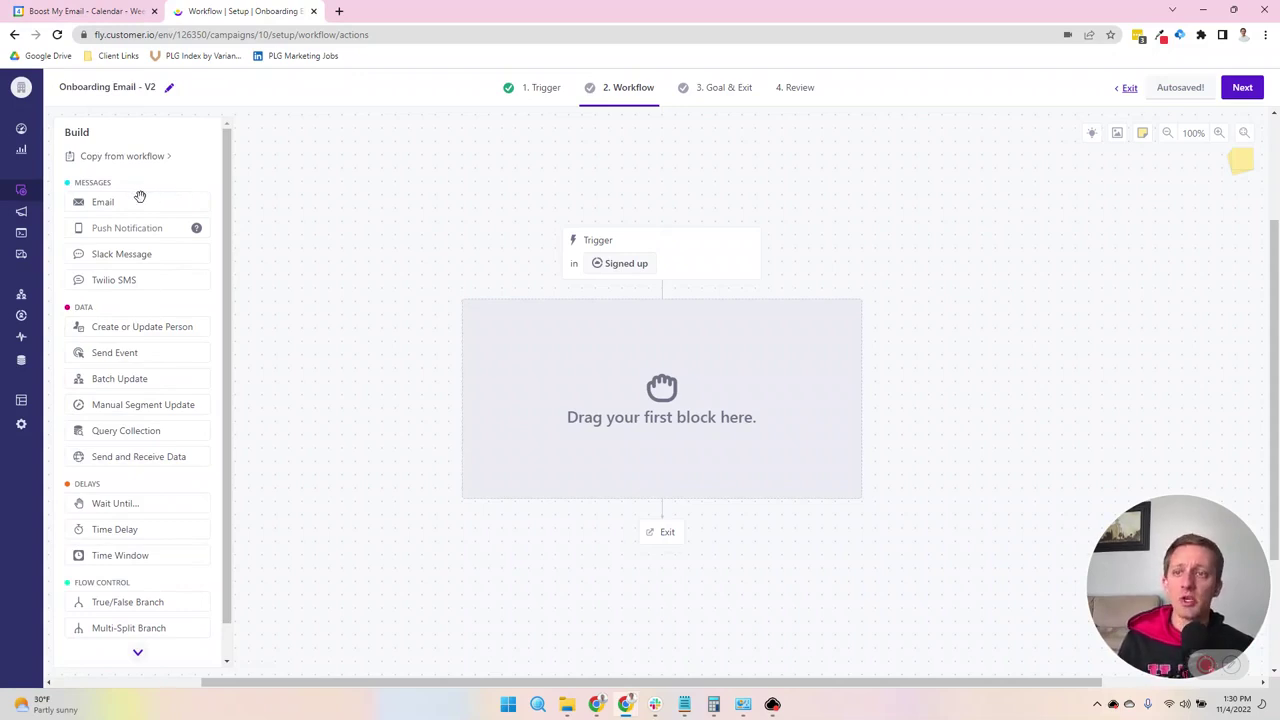
Add a Twilio SMS block below the trigger, and delete it again
mouse_move(198, 229)
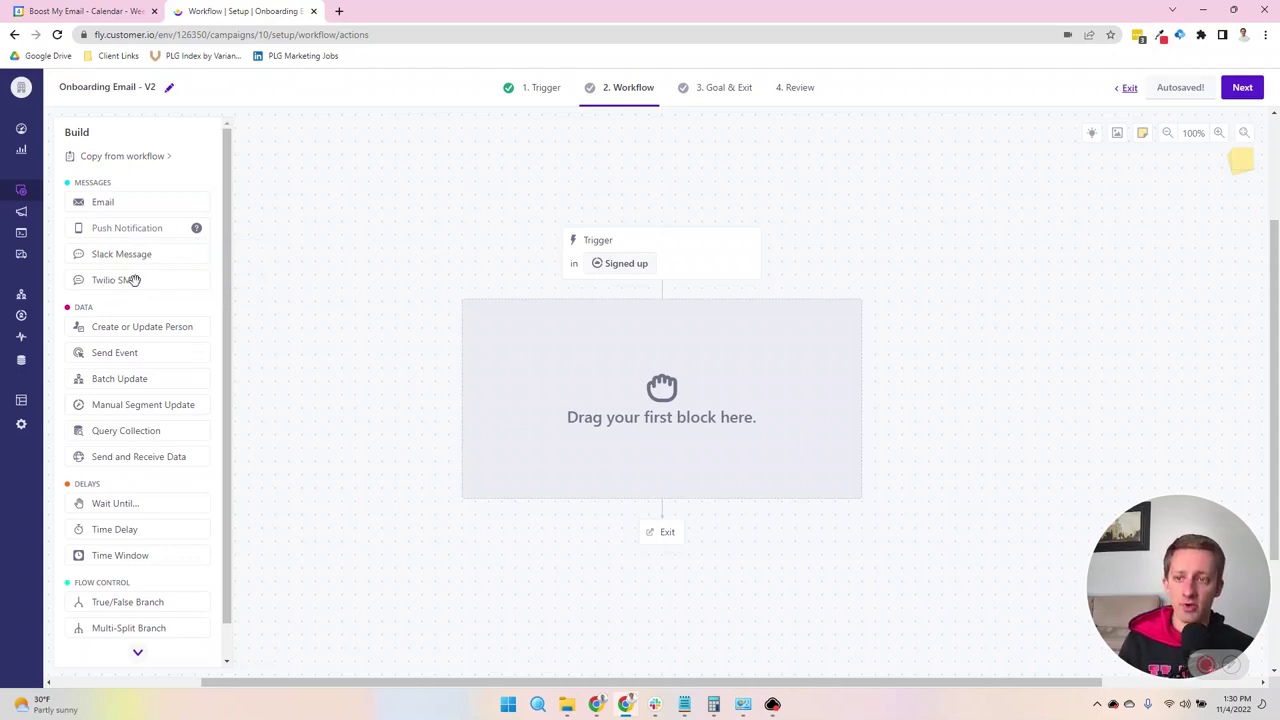
drag(158, 281, 583, 320)
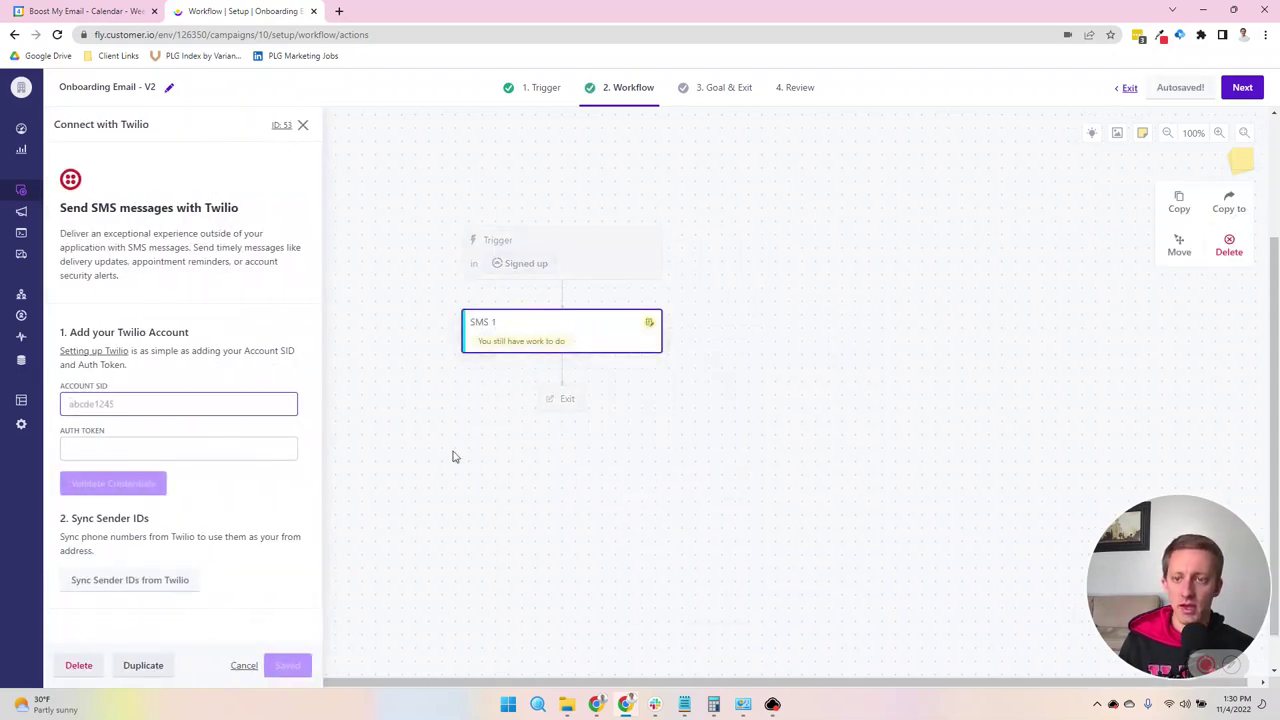
click(100, 665)
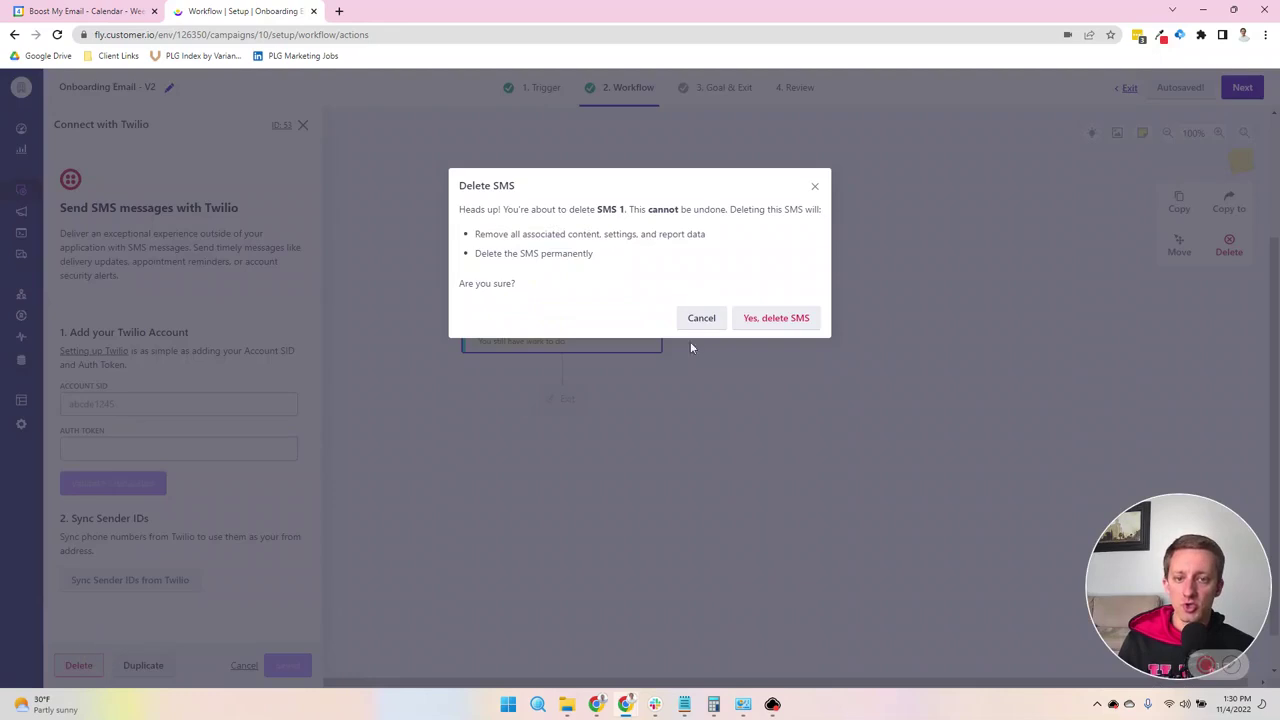
click(778, 320)
Add an email block below the trigger and a Batch Update block after it, opening the update's details and leaving them empty
drag(137, 198, 594, 340)
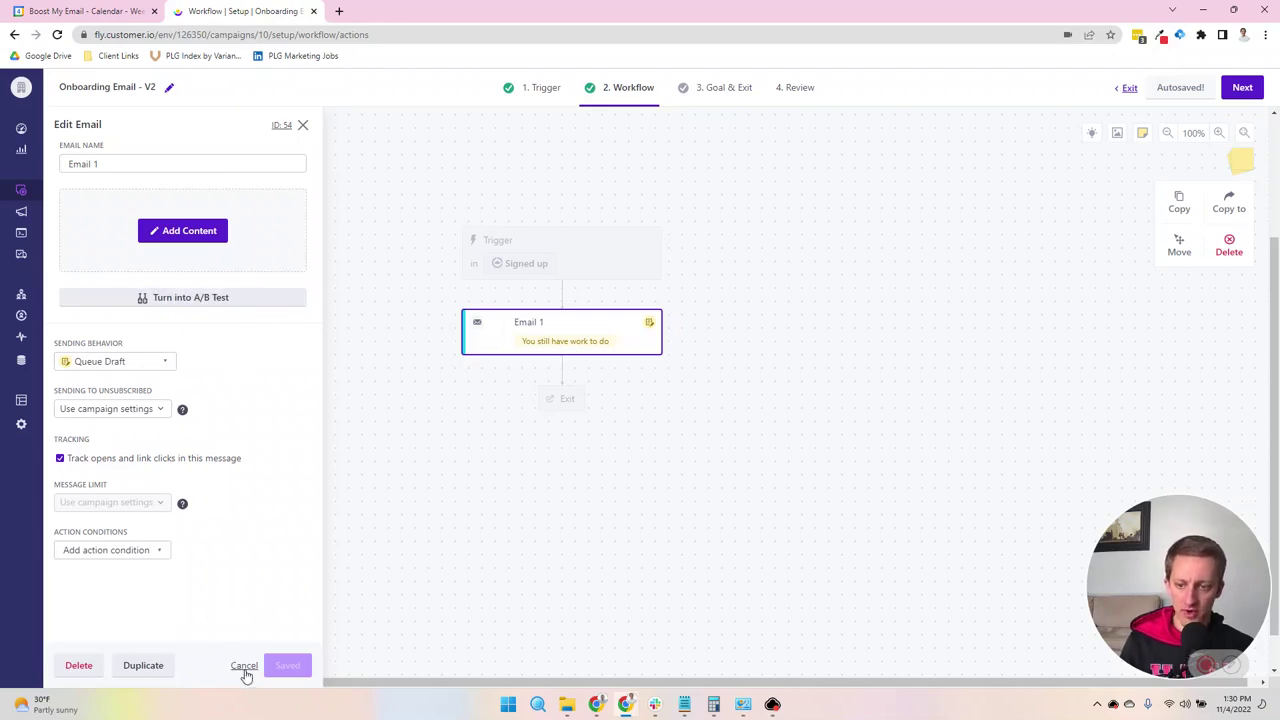
click(244, 666)
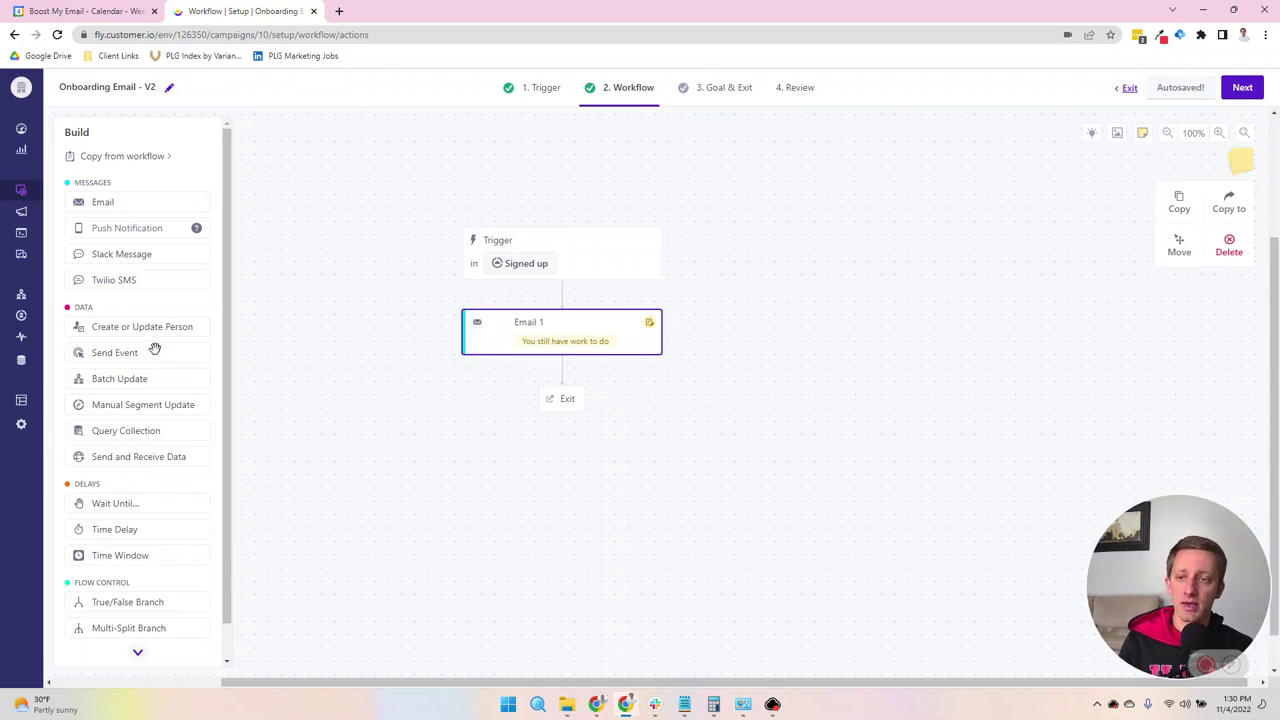
drag(138, 378, 510, 410)
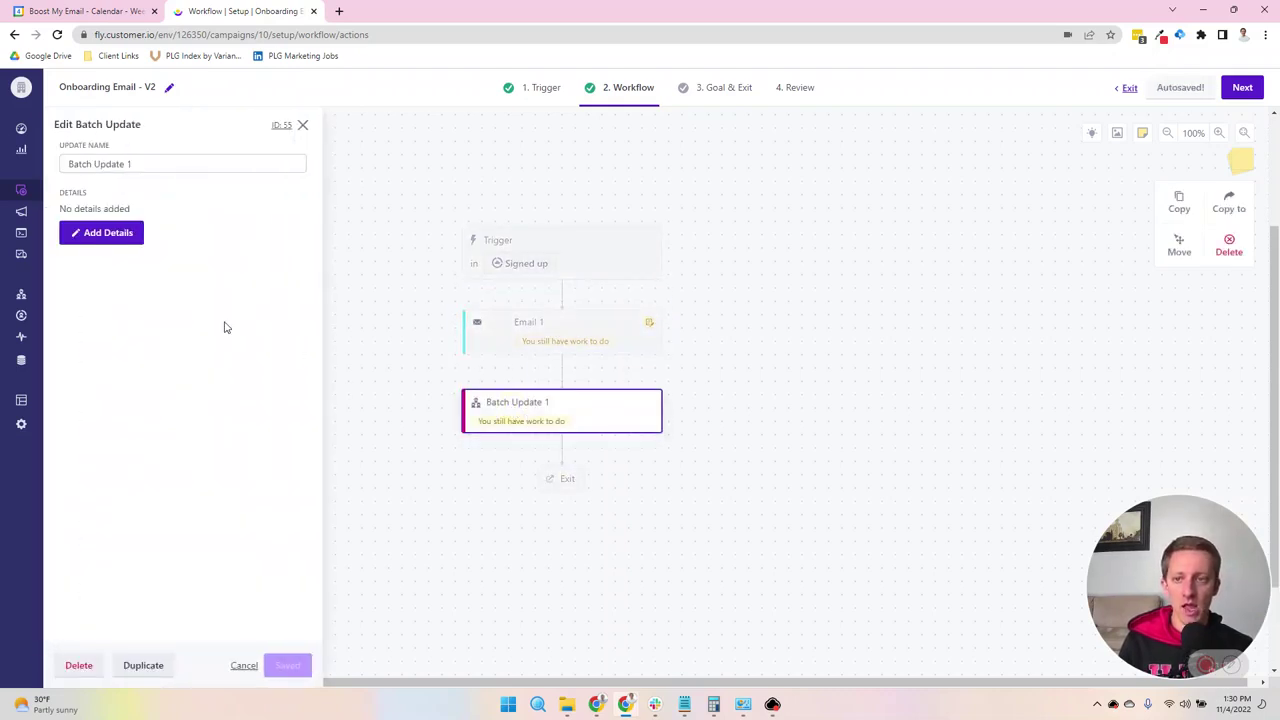
click(135, 234)
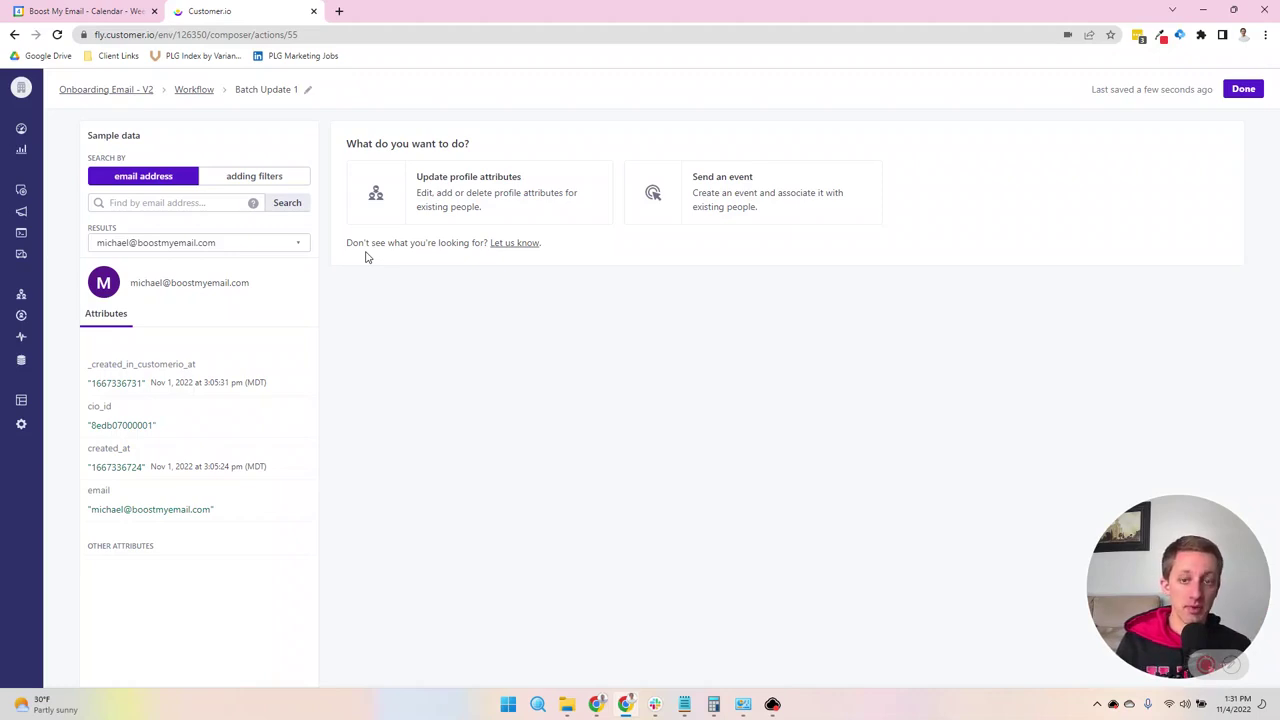
click(192, 91)
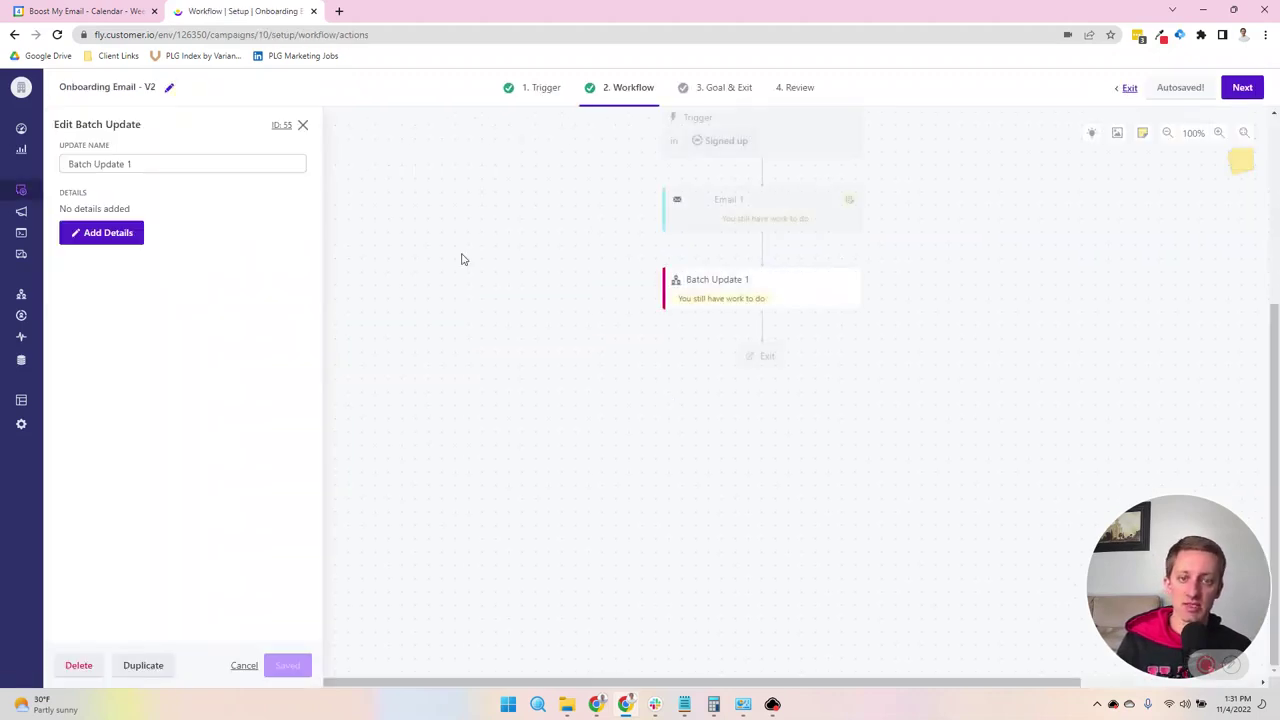
click(554, 477)
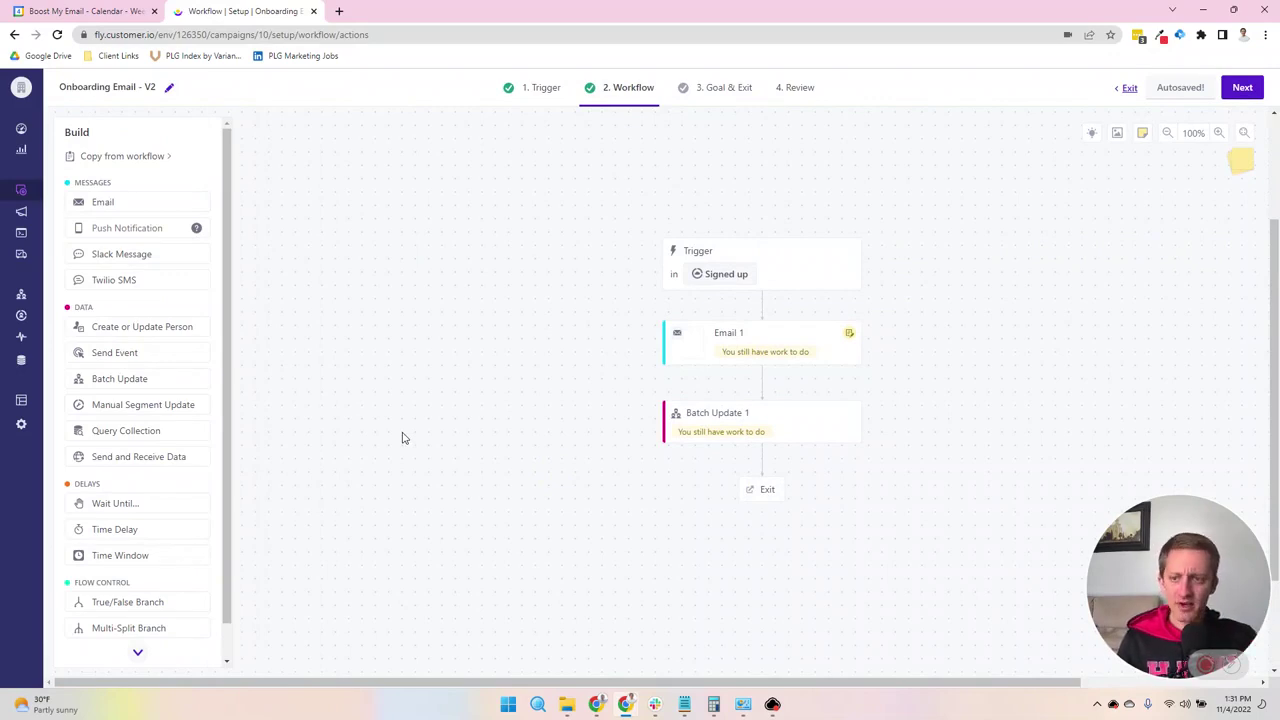
Add a Manual Segment Update block and a Send and Receive Data block after the batch update, both with default settings
drag(183, 404, 731, 491)
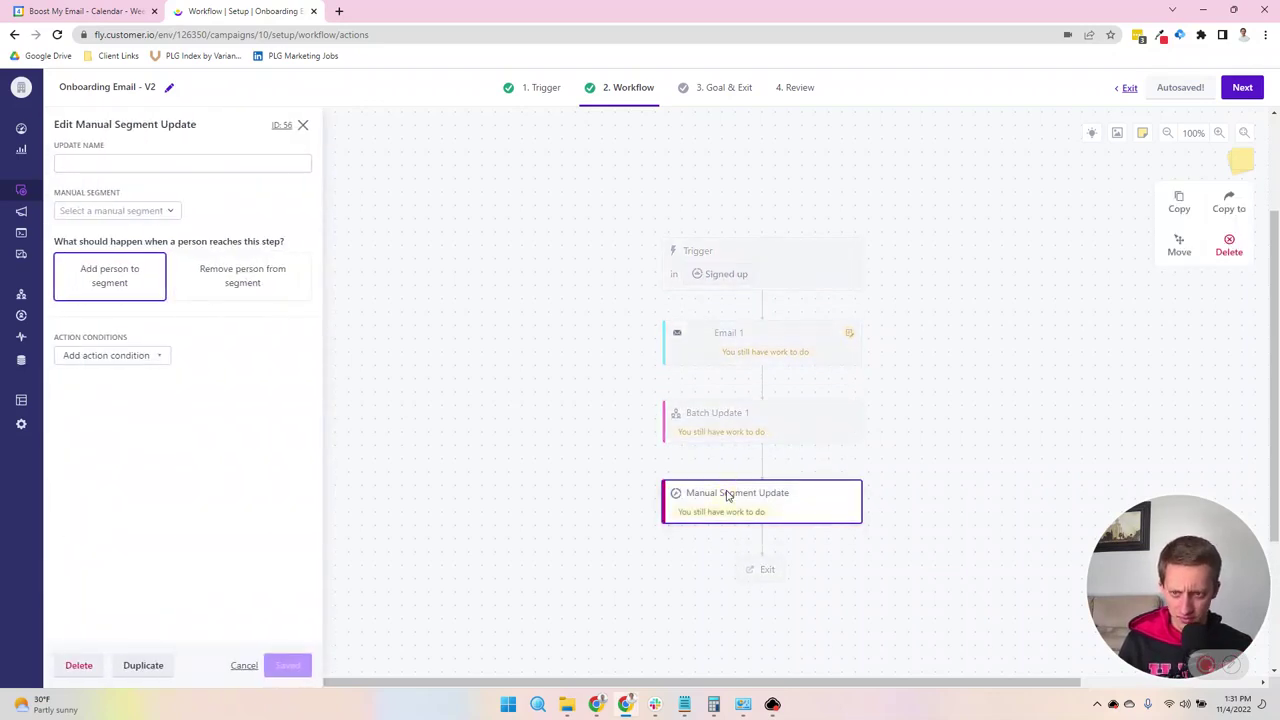
click(549, 494)
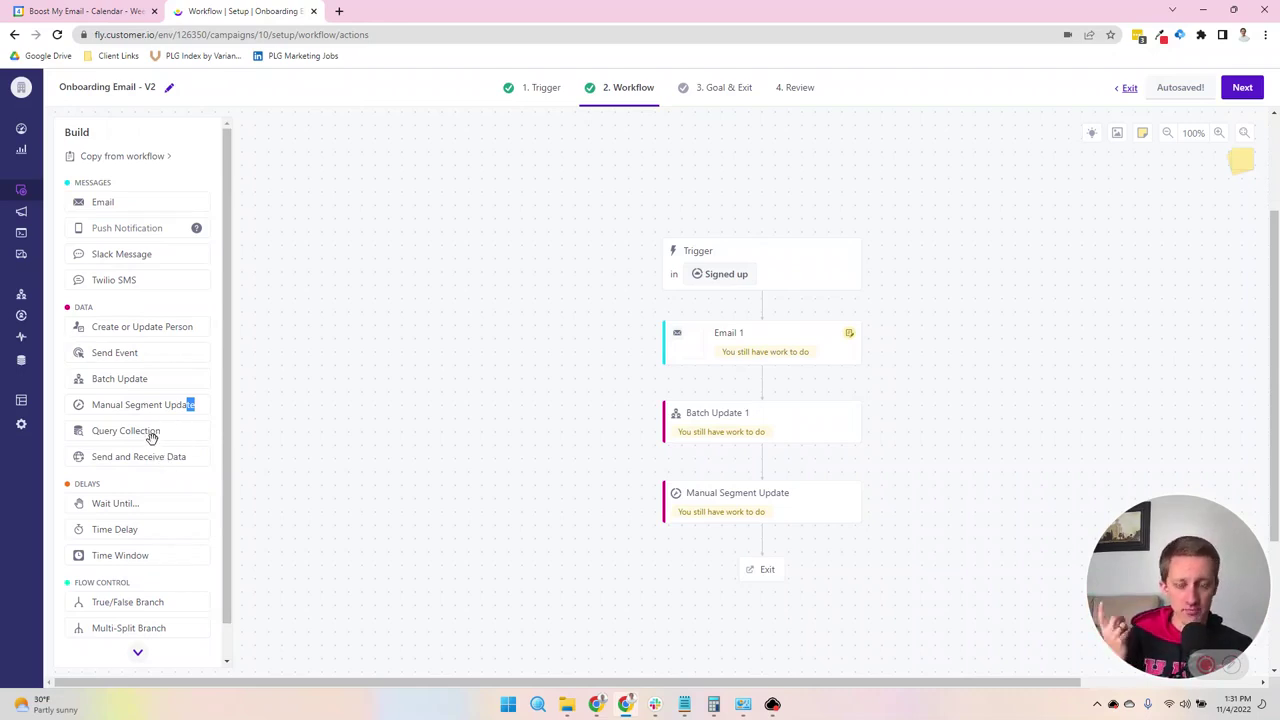
click(151, 437)
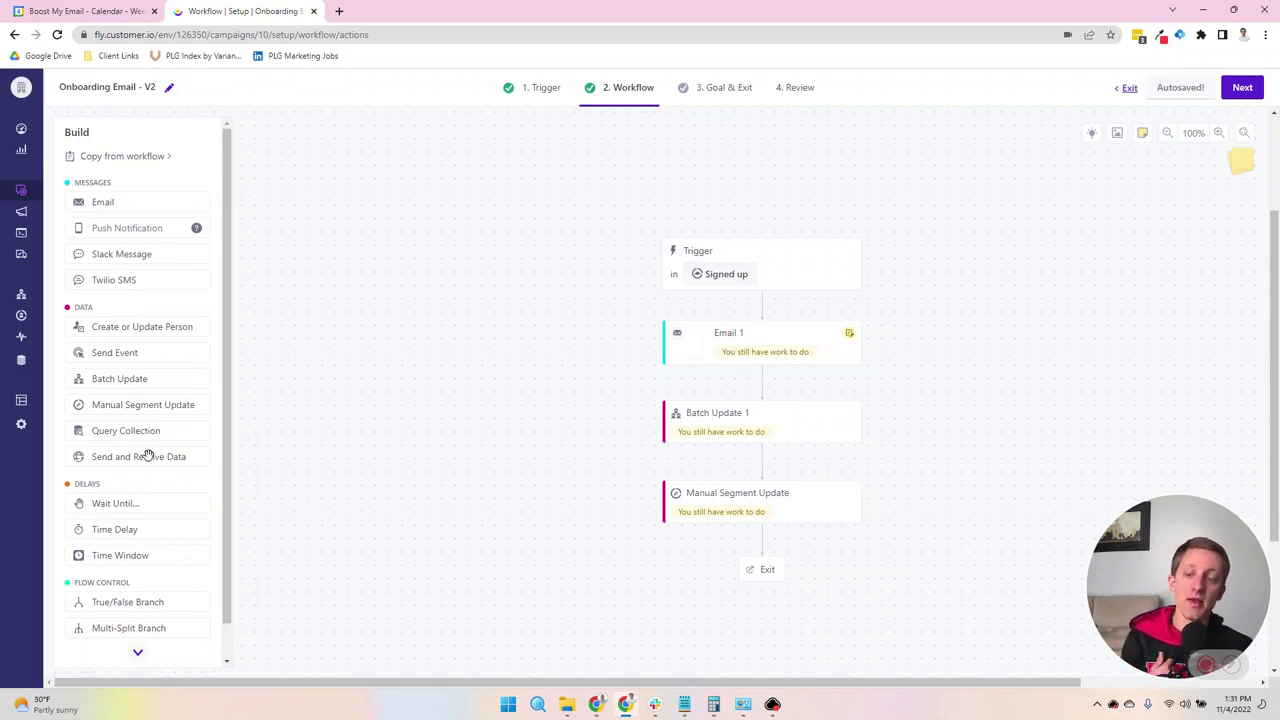
drag(147, 456, 740, 541)
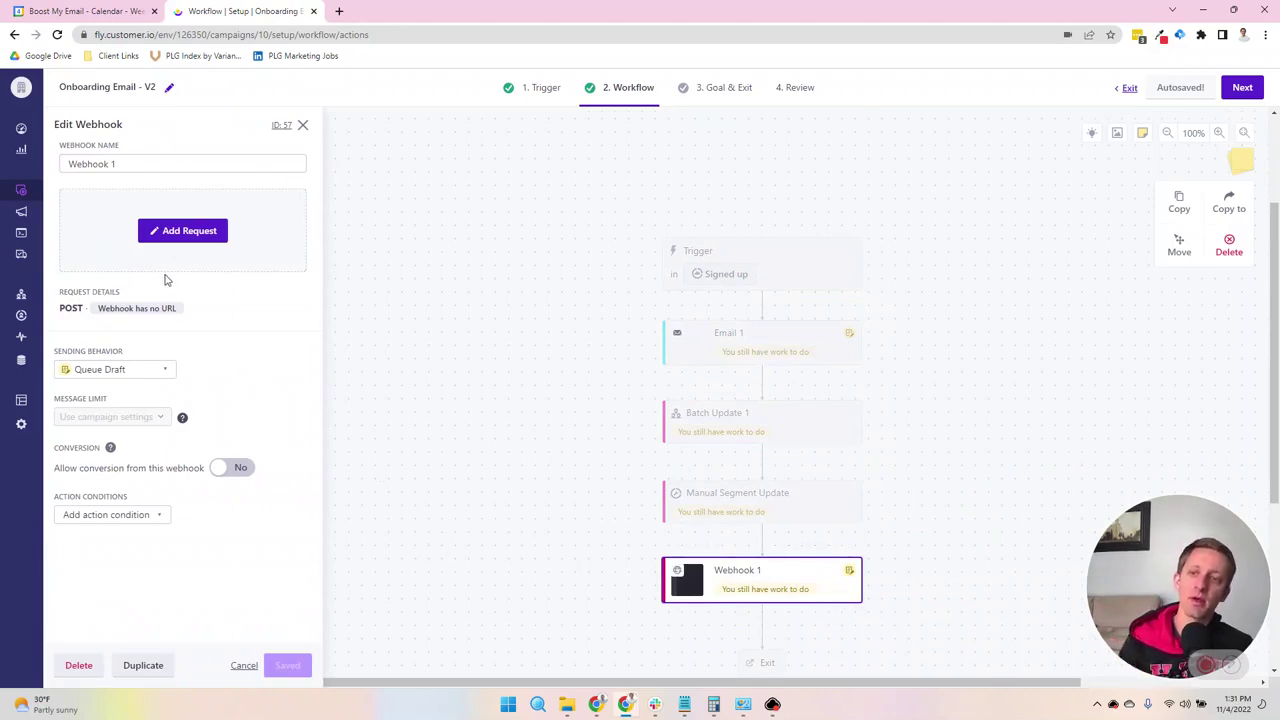
click(433, 449)
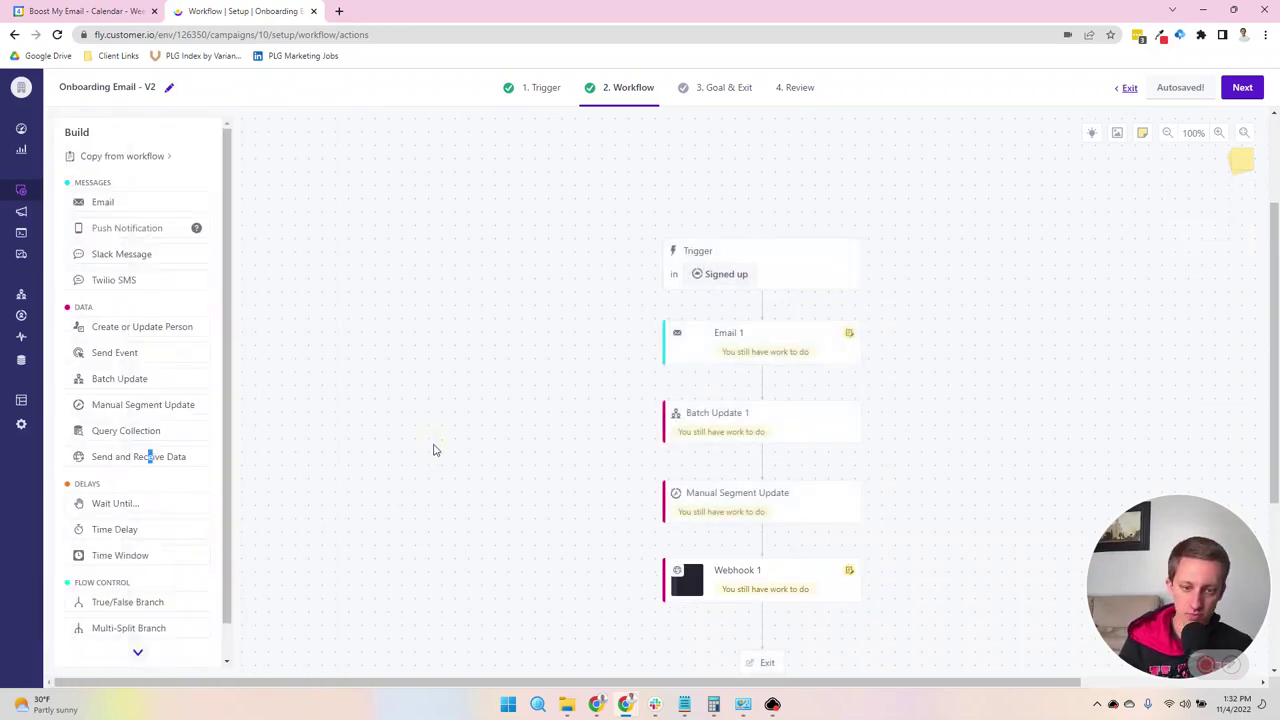
Add a Wait Until block after the webhook at the end of the workflow
scroll(497, 517, down, 2)
scroll(143, 501, down, 1)
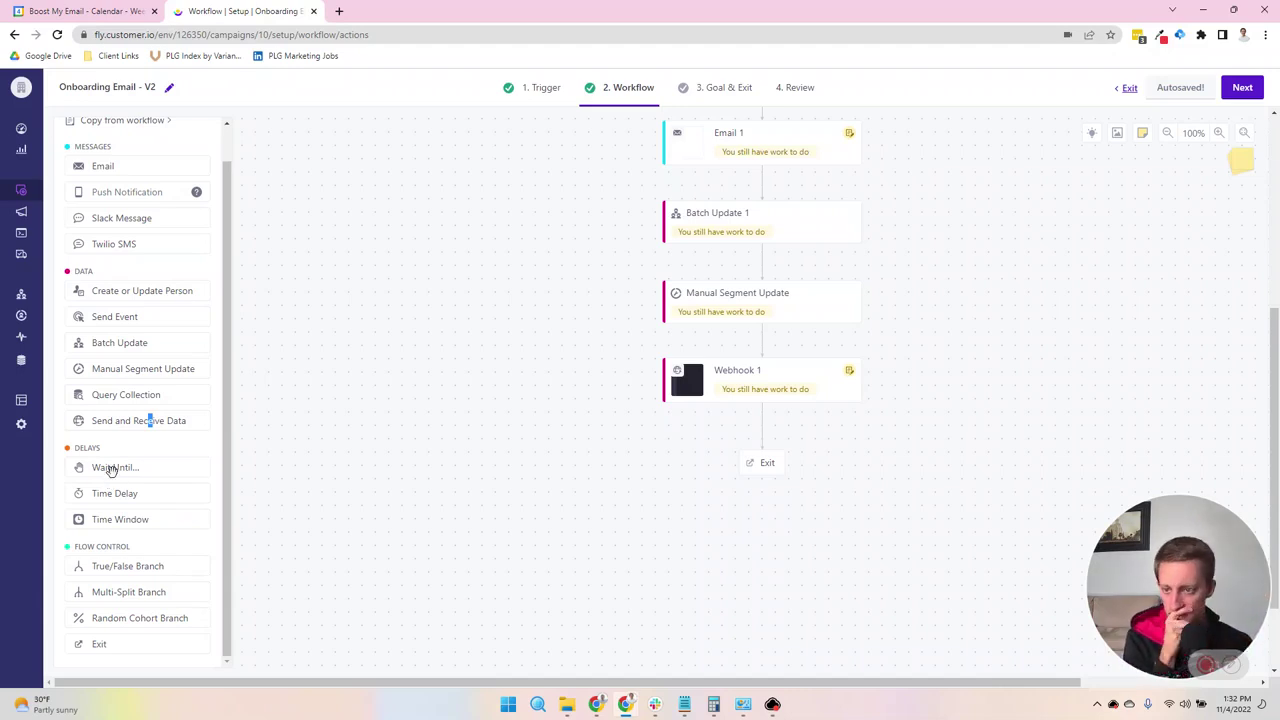
drag(111, 470, 709, 455)
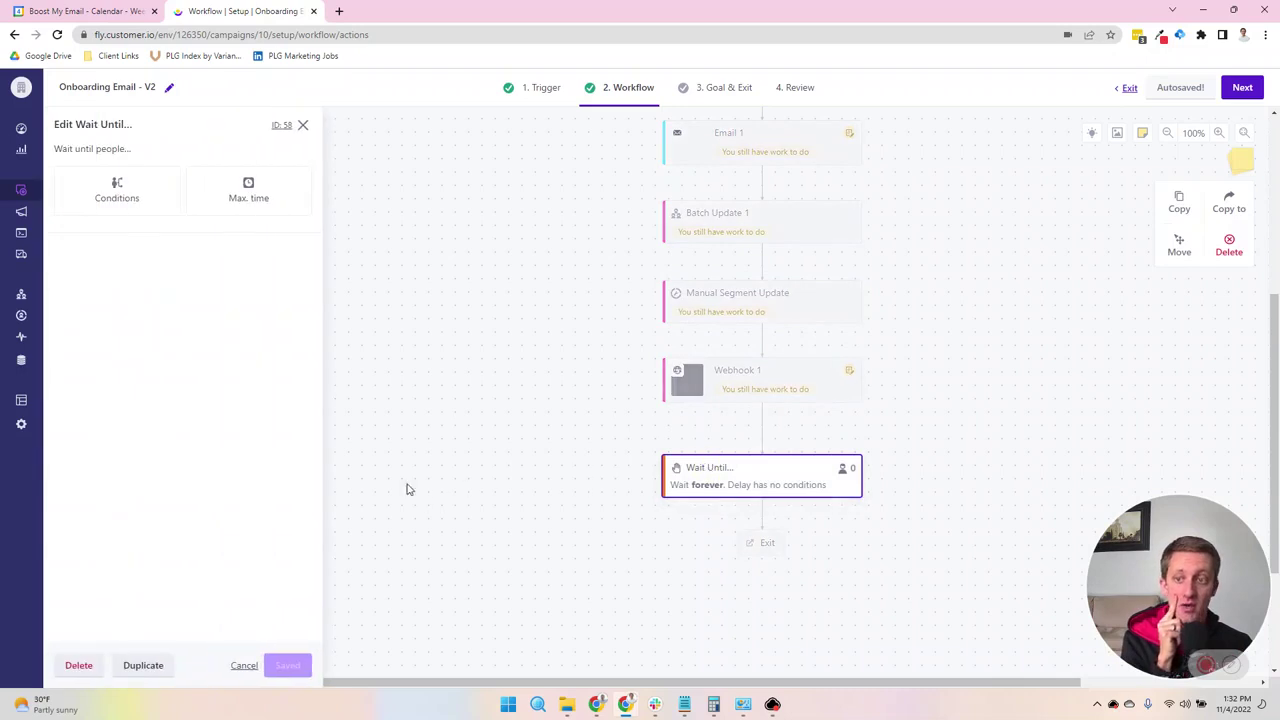
Try a Wait Until condition for people in the Signed up segment, and discard the changes to the block
click(148, 210)
click(147, 240)
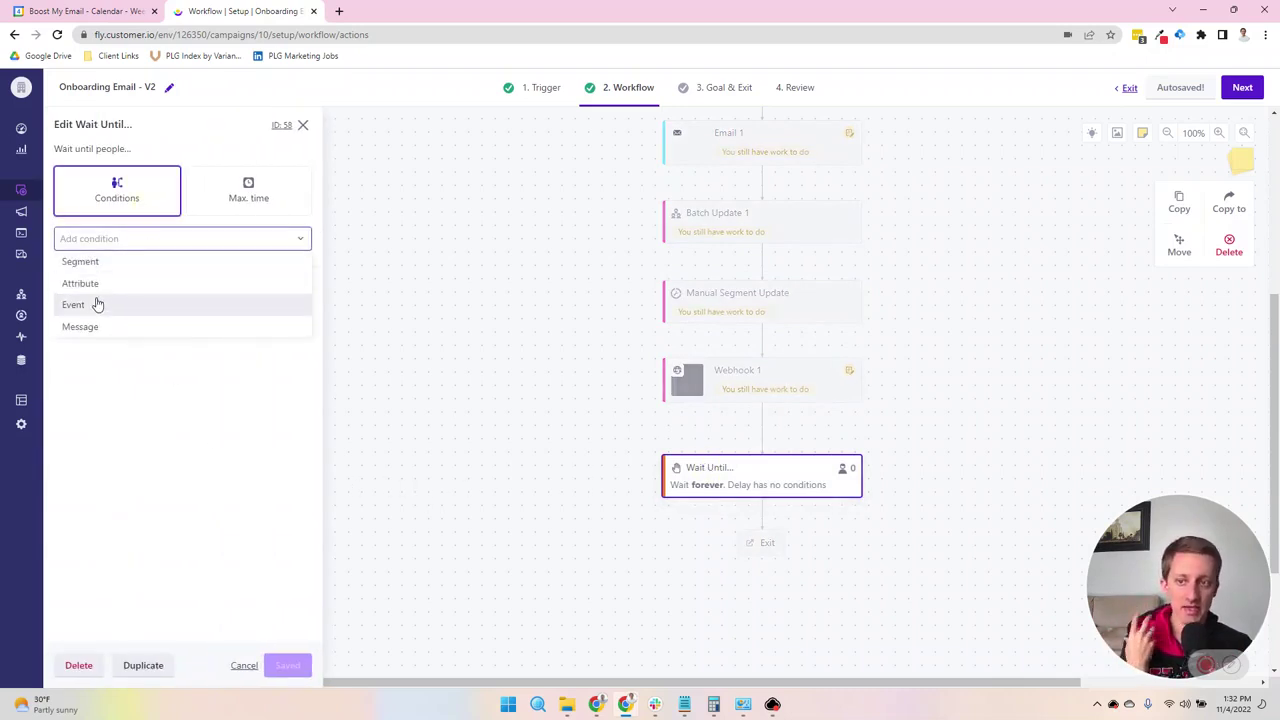
click(108, 268)
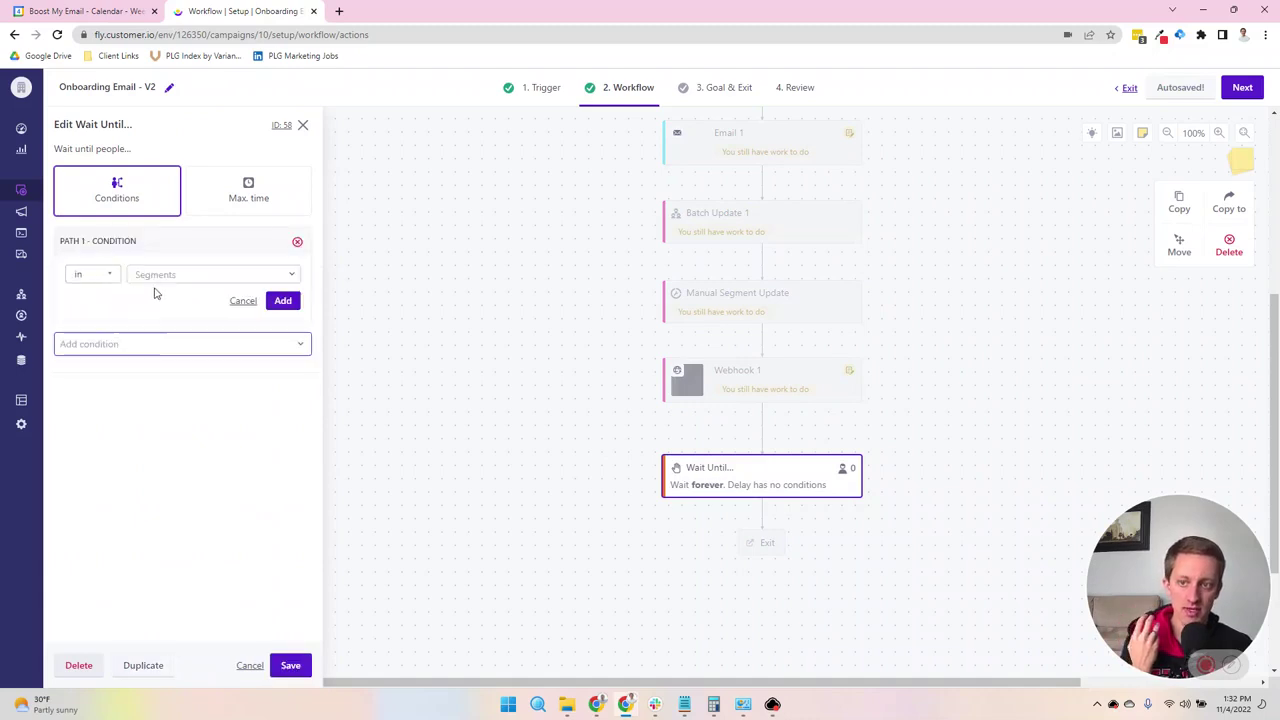
click(186, 276)
click(186, 321)
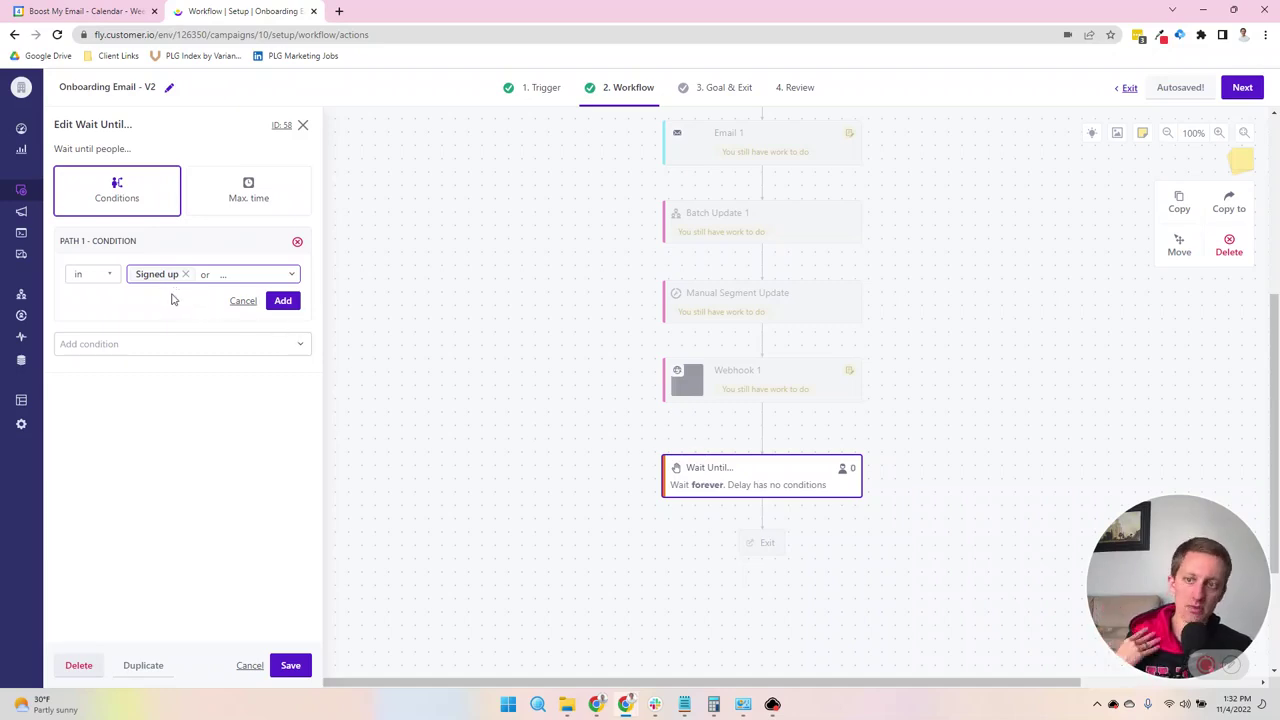
click(254, 314)
click(250, 302)
click(303, 124)
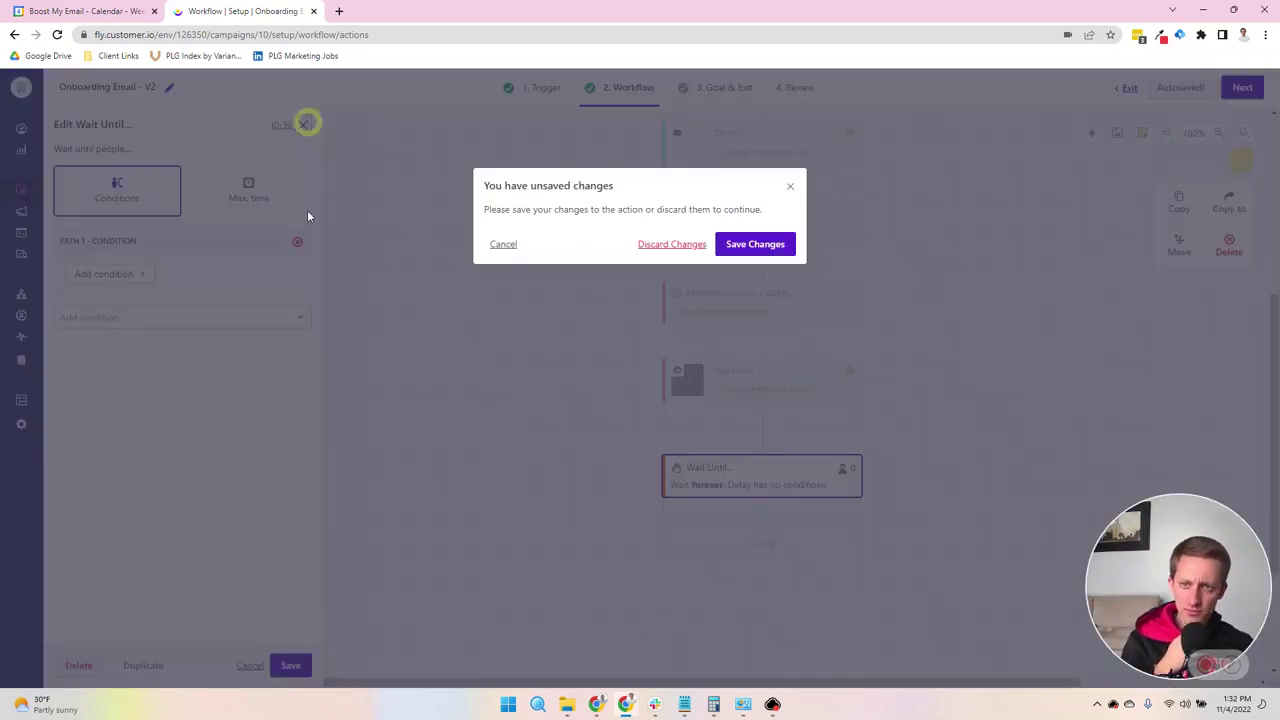
click(672, 243)
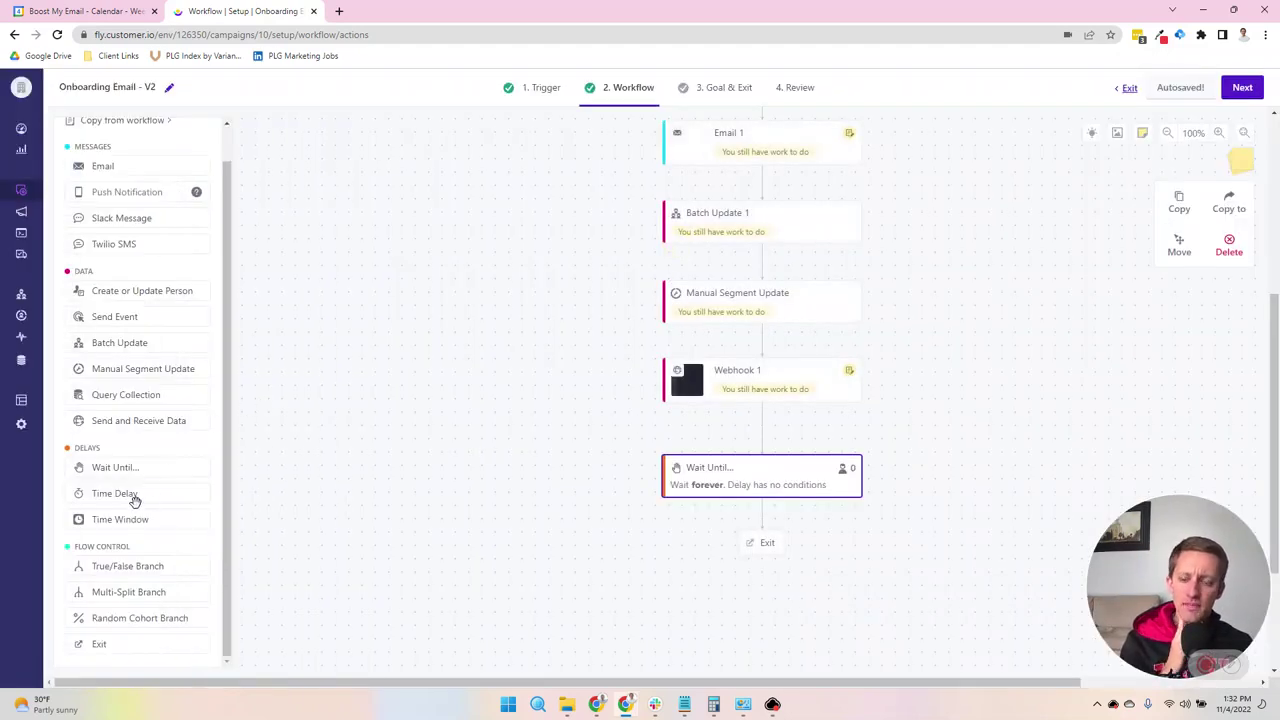
Add a Time Delay block after the Wait Until block, try a wait of 2 days, and discard that change
drag(131, 495, 708, 560)
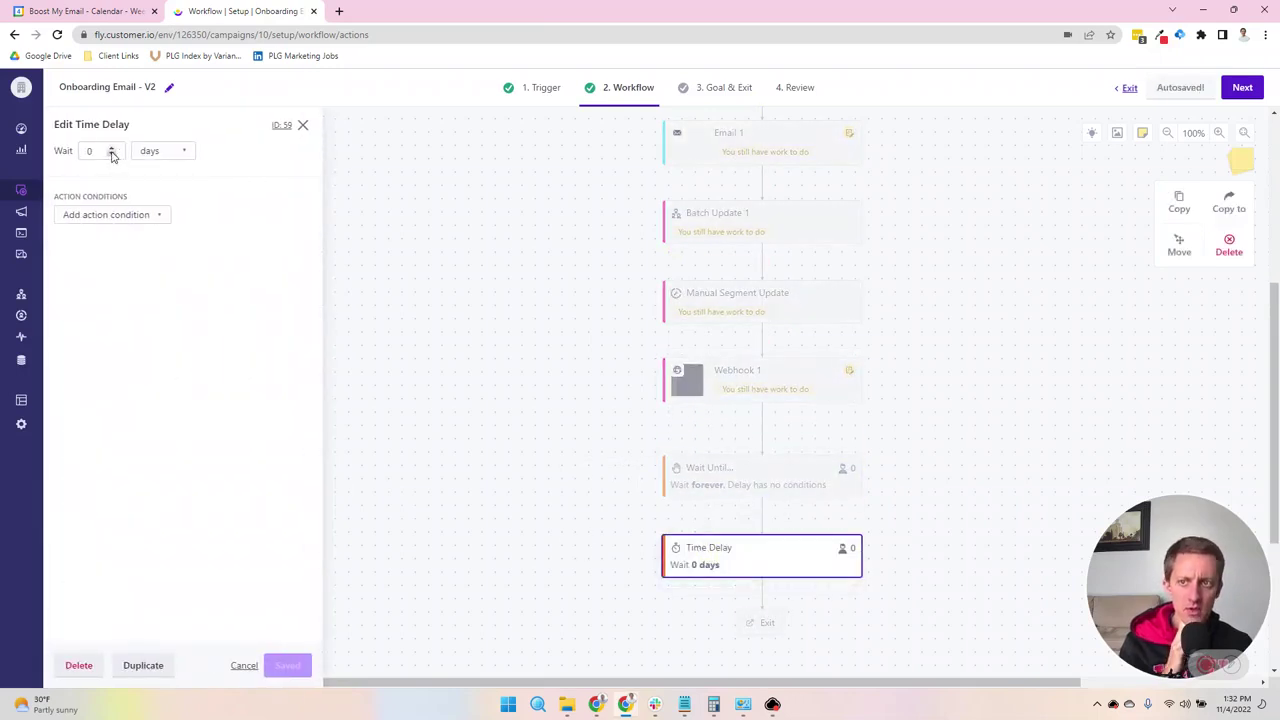
double_click(111, 147)
click(303, 125)
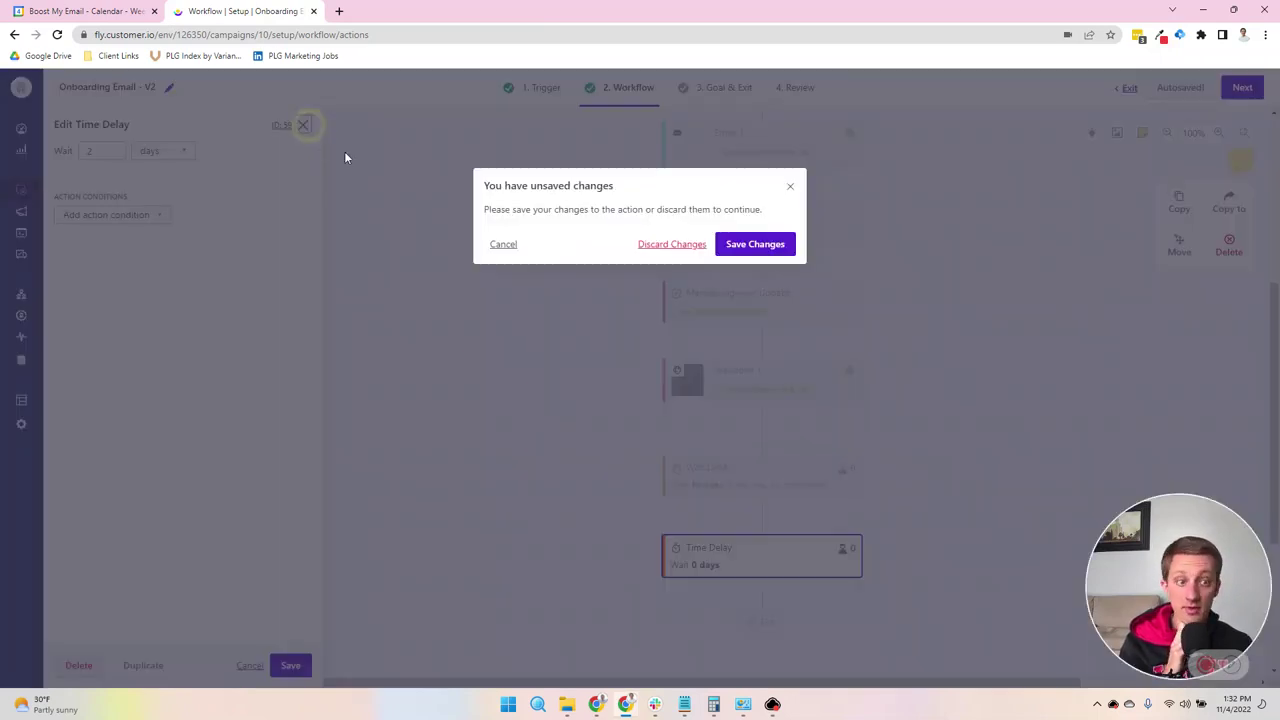
click(677, 244)
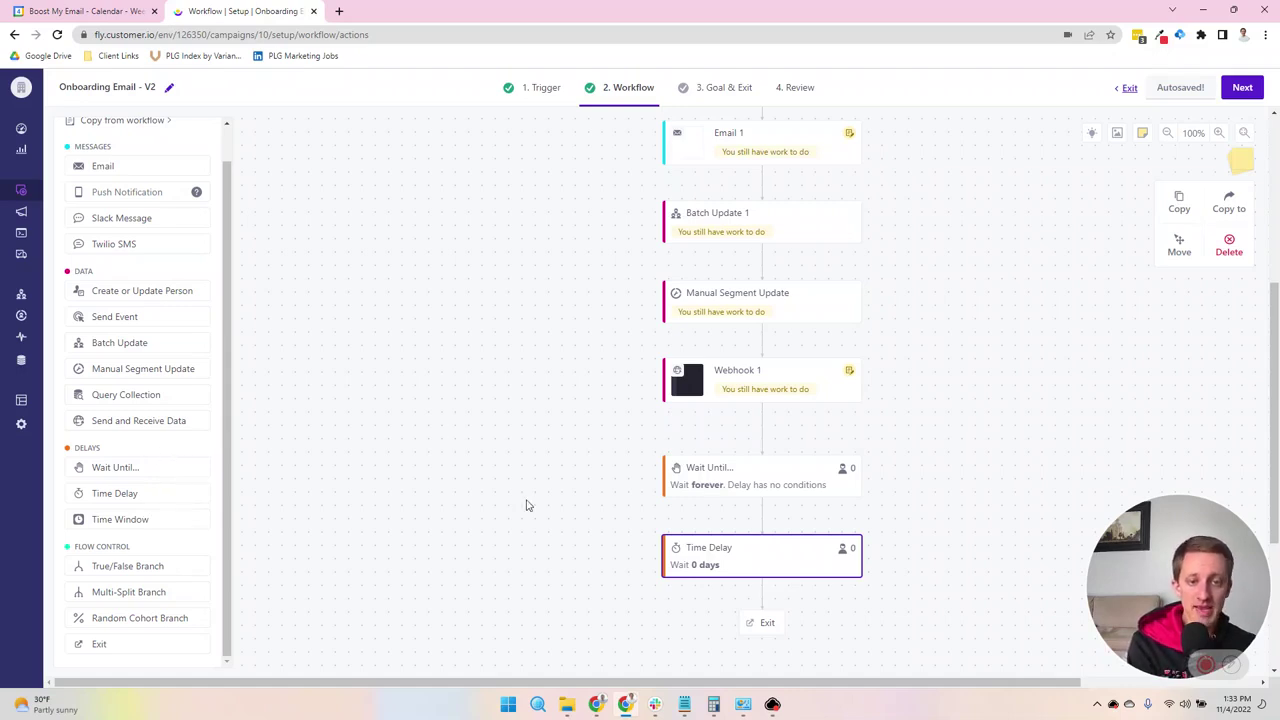
Add a True/False Branch after the time delay, start a profile attribute condition for it, and delete the branch again
scroll(580, 560, up, 3)
scroll(772, 360, down, 3)
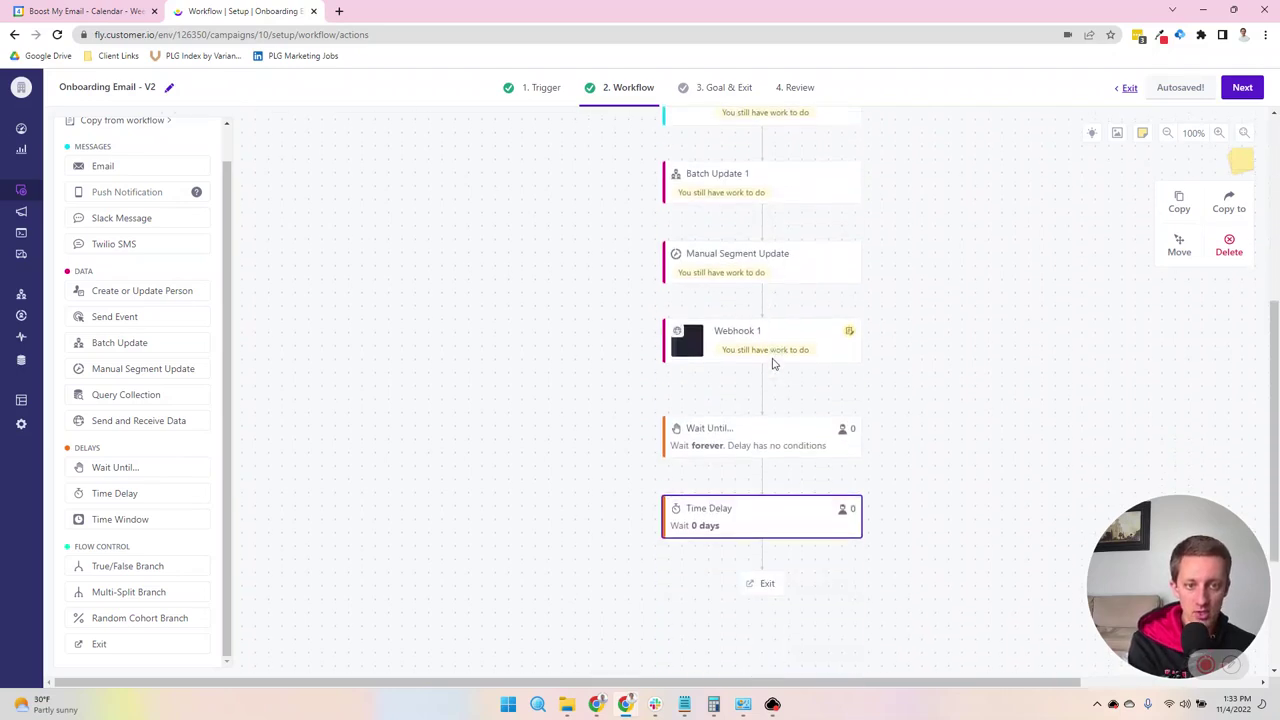
scroll(814, 408, up, 3)
scroll(790, 376, down, 5)
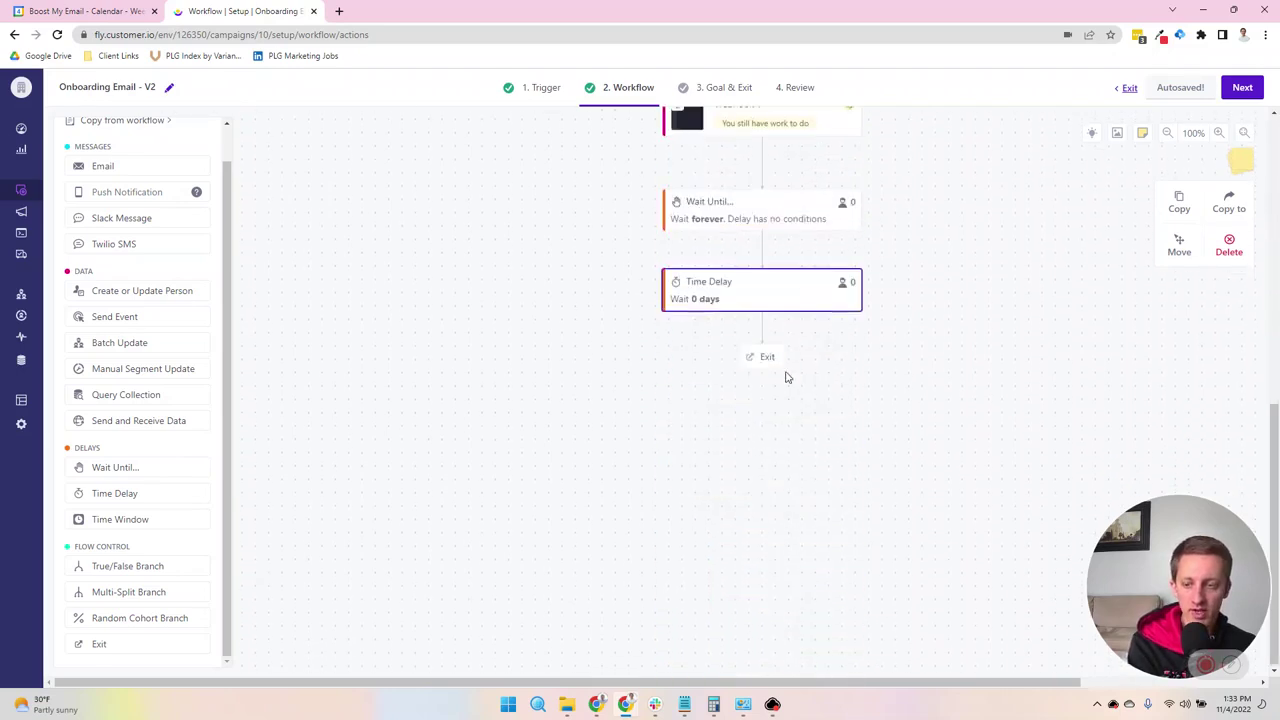
scroll(314, 531, up, 1)
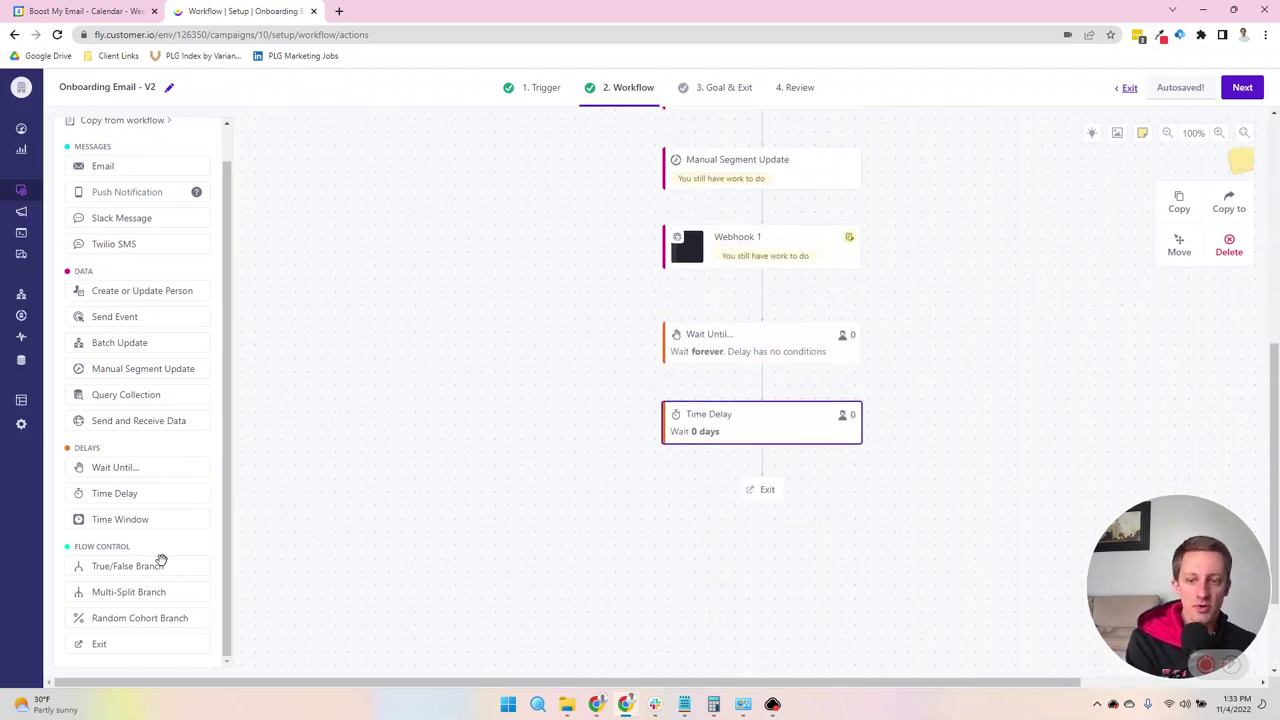
drag(155, 565, 800, 464)
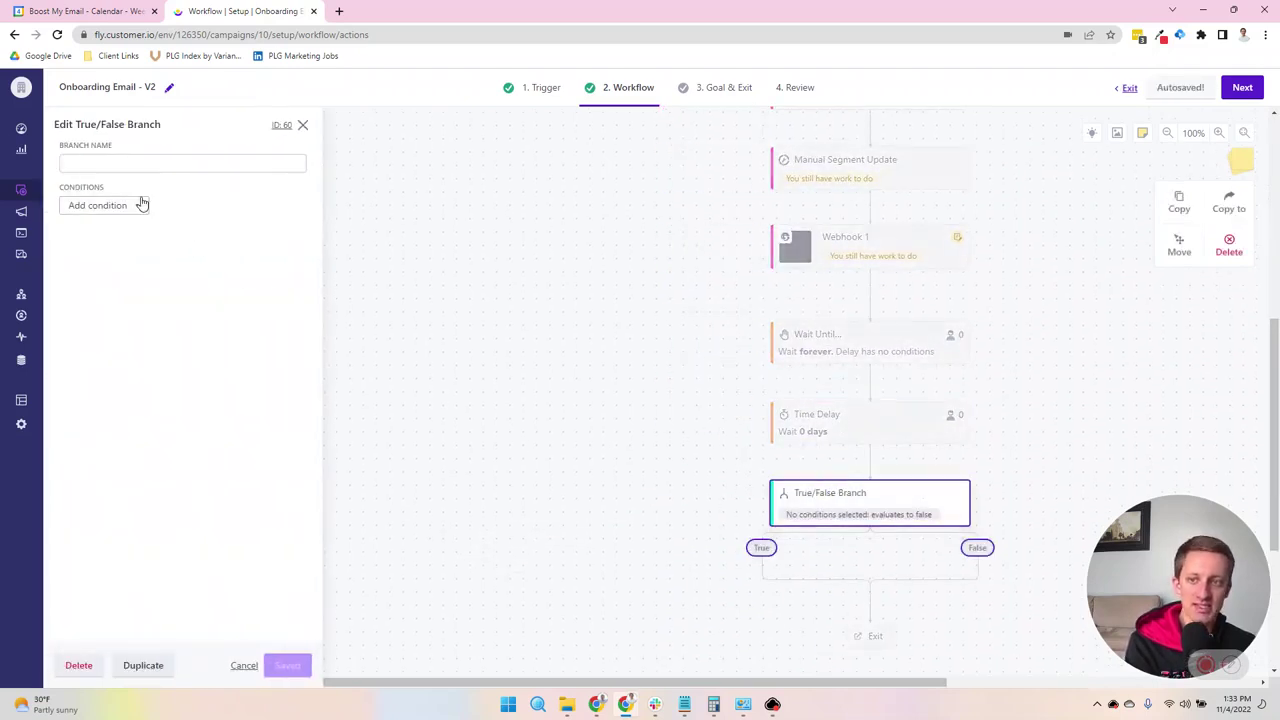
click(140, 205)
click(140, 230)
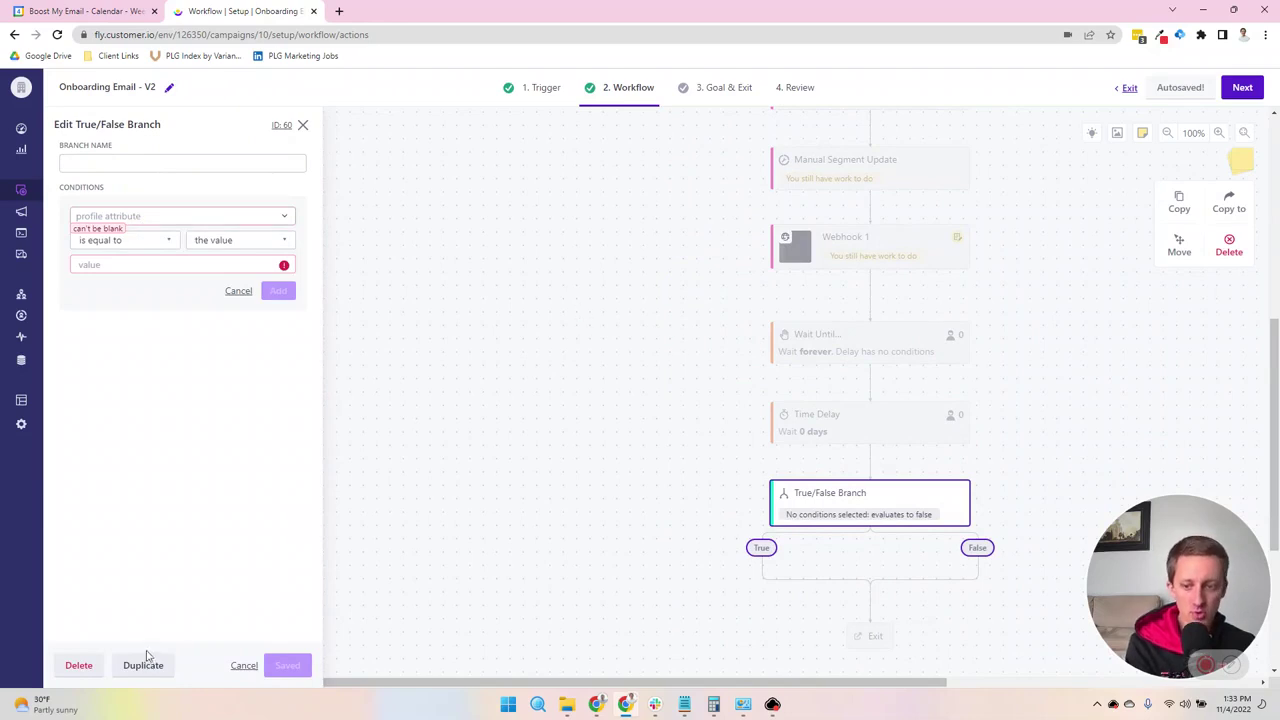
click(78, 665)
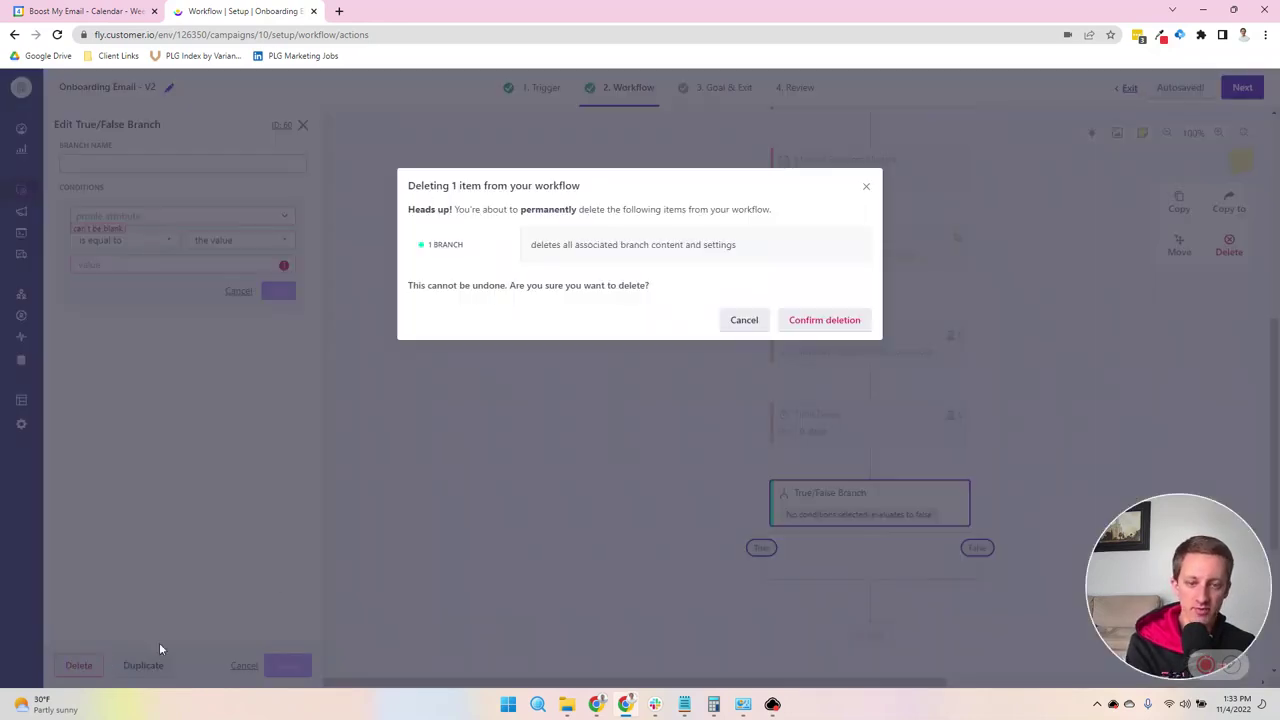
click(840, 319)
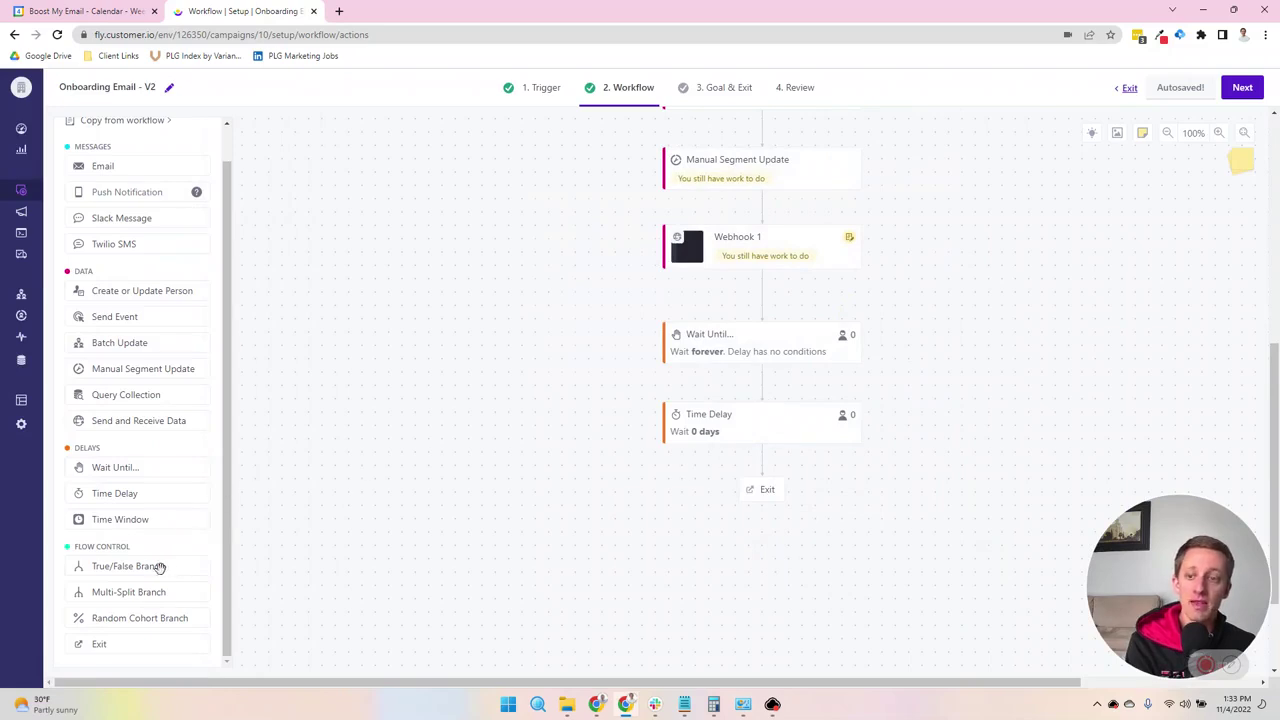
Add a Multi-Split Branch after the time delay, split by segment, with Signed up as path 1 and Unsubscribed as path 2
drag(145, 592, 780, 482)
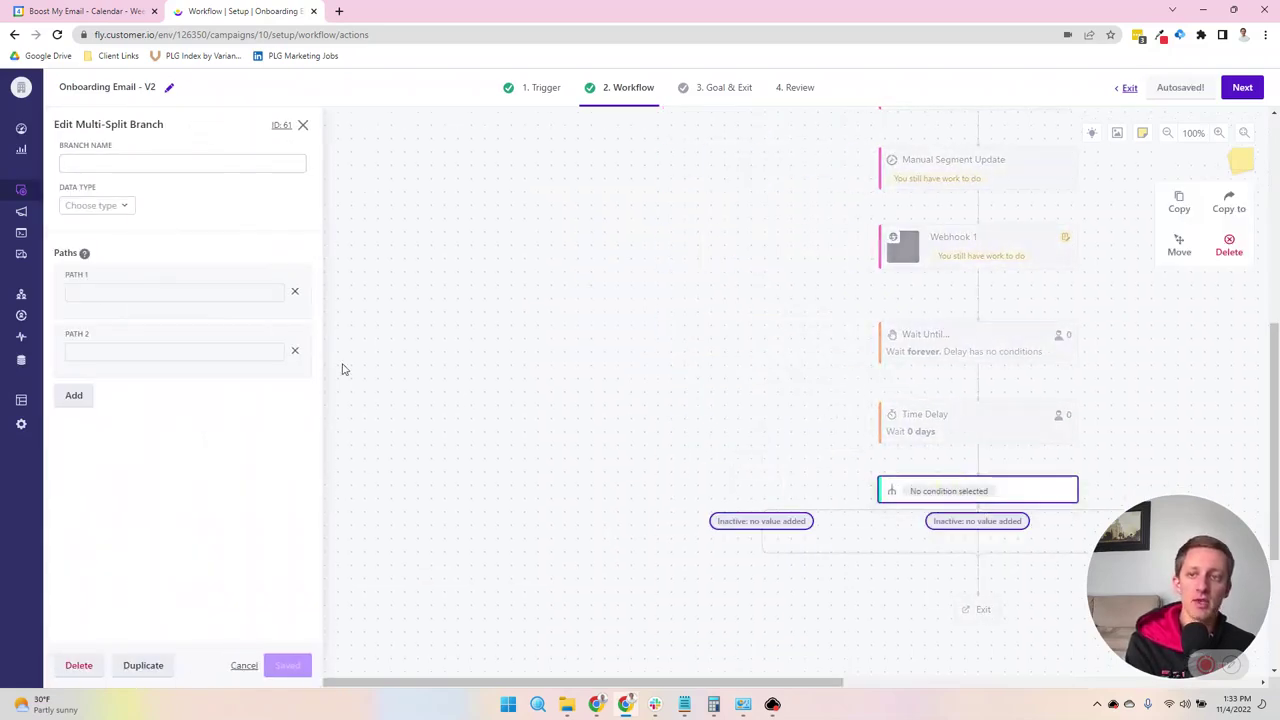
click(114, 204)
click(108, 246)
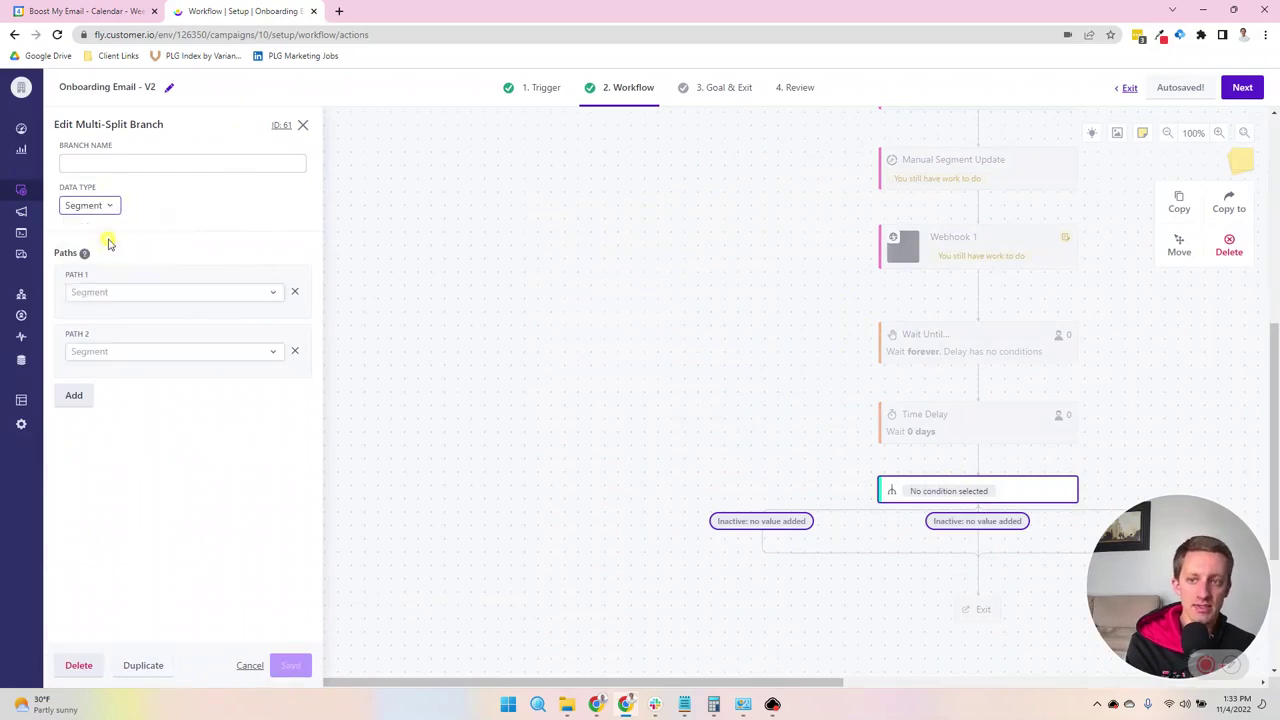
click(154, 298)
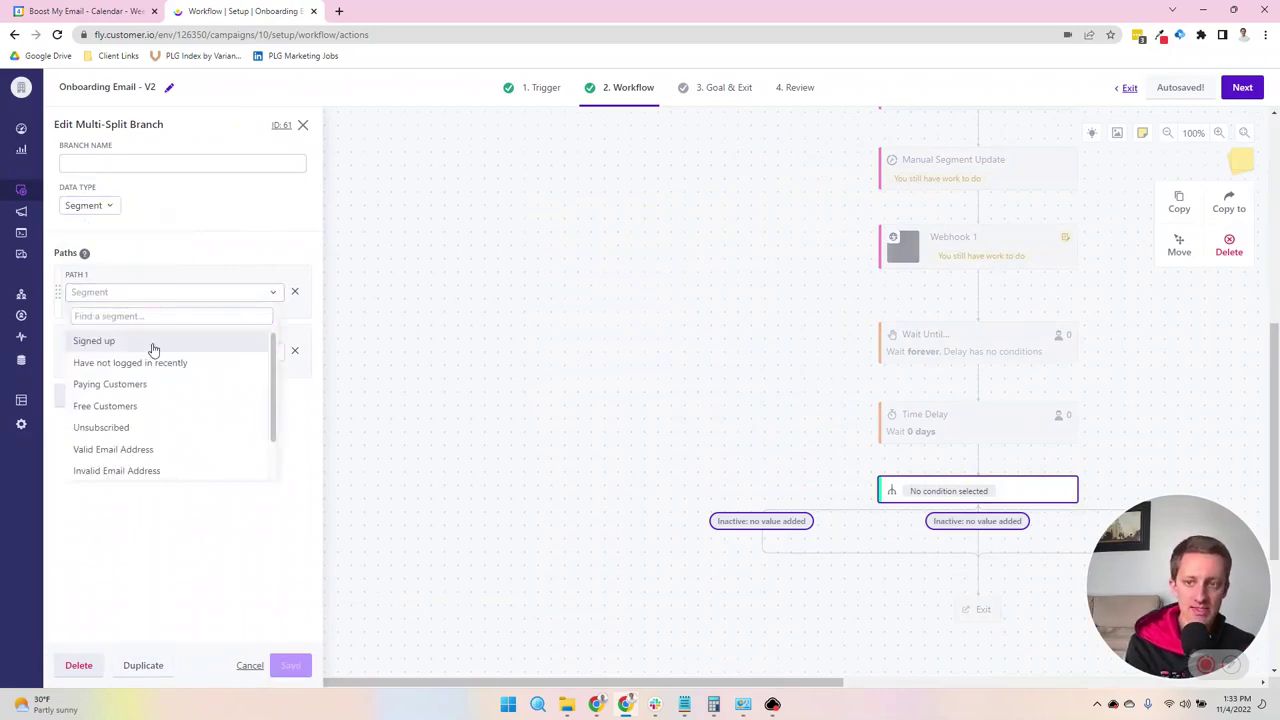
click(151, 341)
click(170, 352)
click(154, 484)
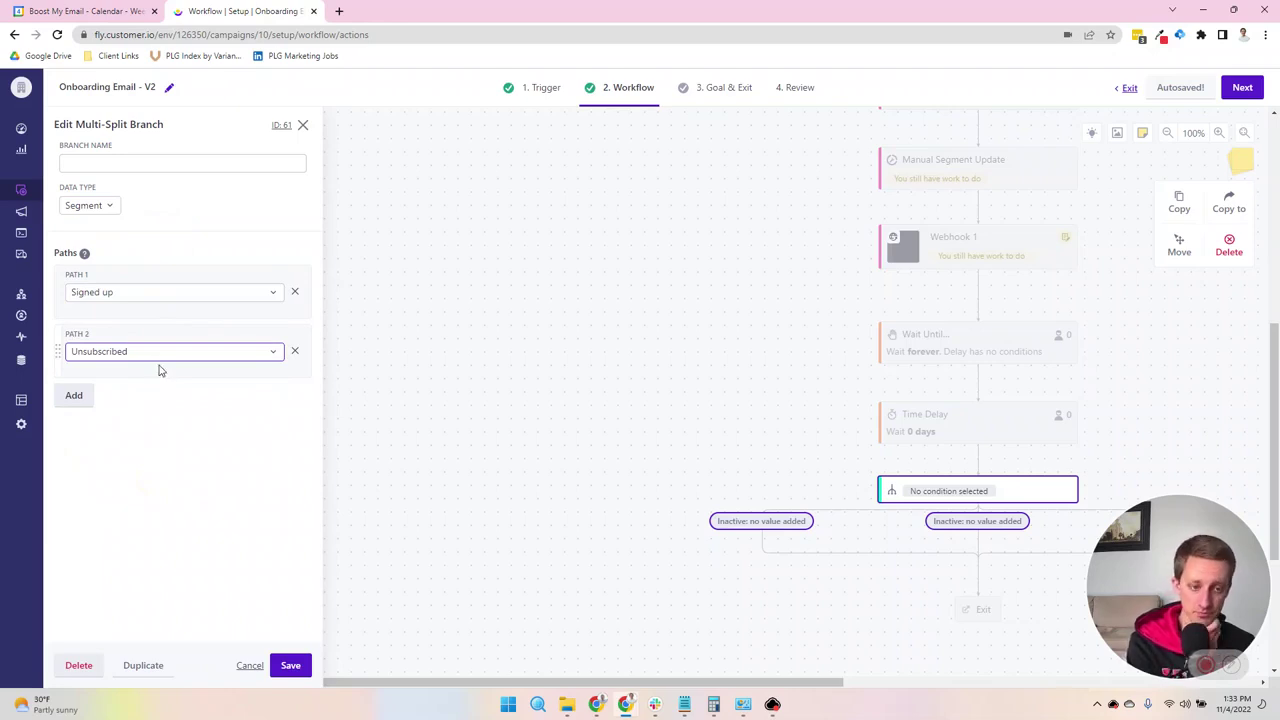
Try adding four more empty paths to the Multi-Split Branch, and delete the branch from the workflow
click(76, 396)
click(74, 455)
click(74, 514)
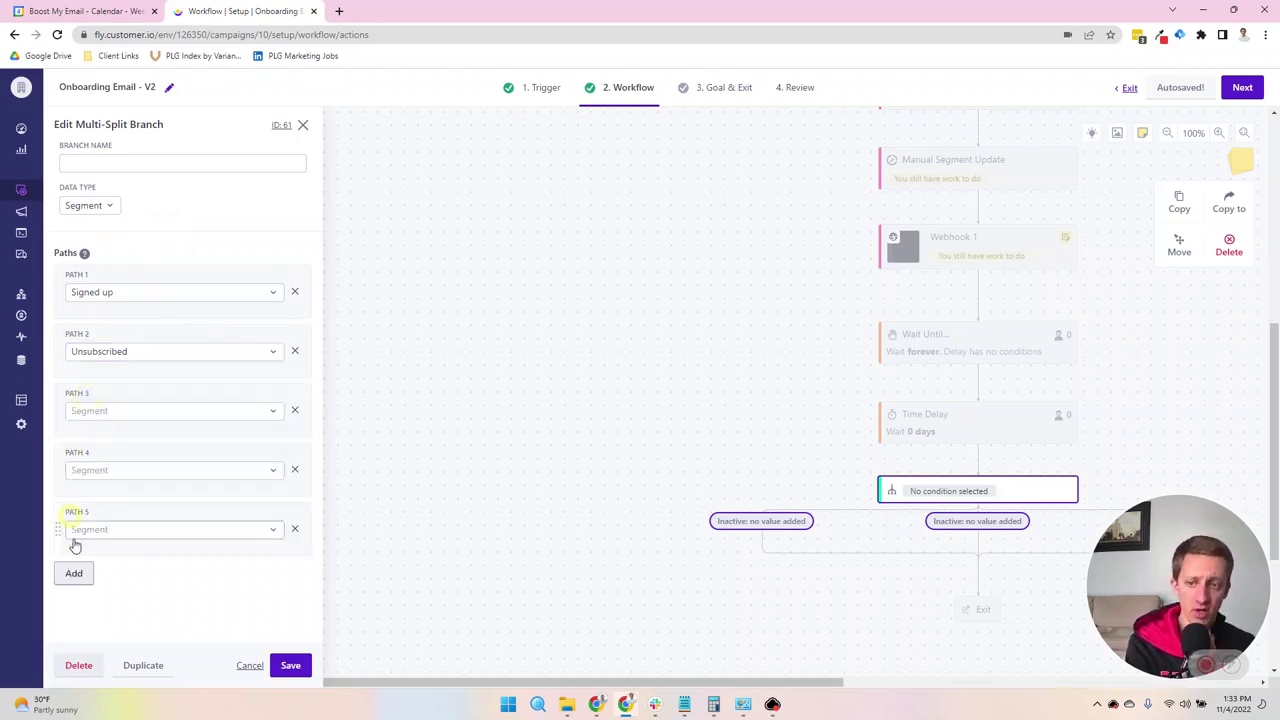
click(74, 573)
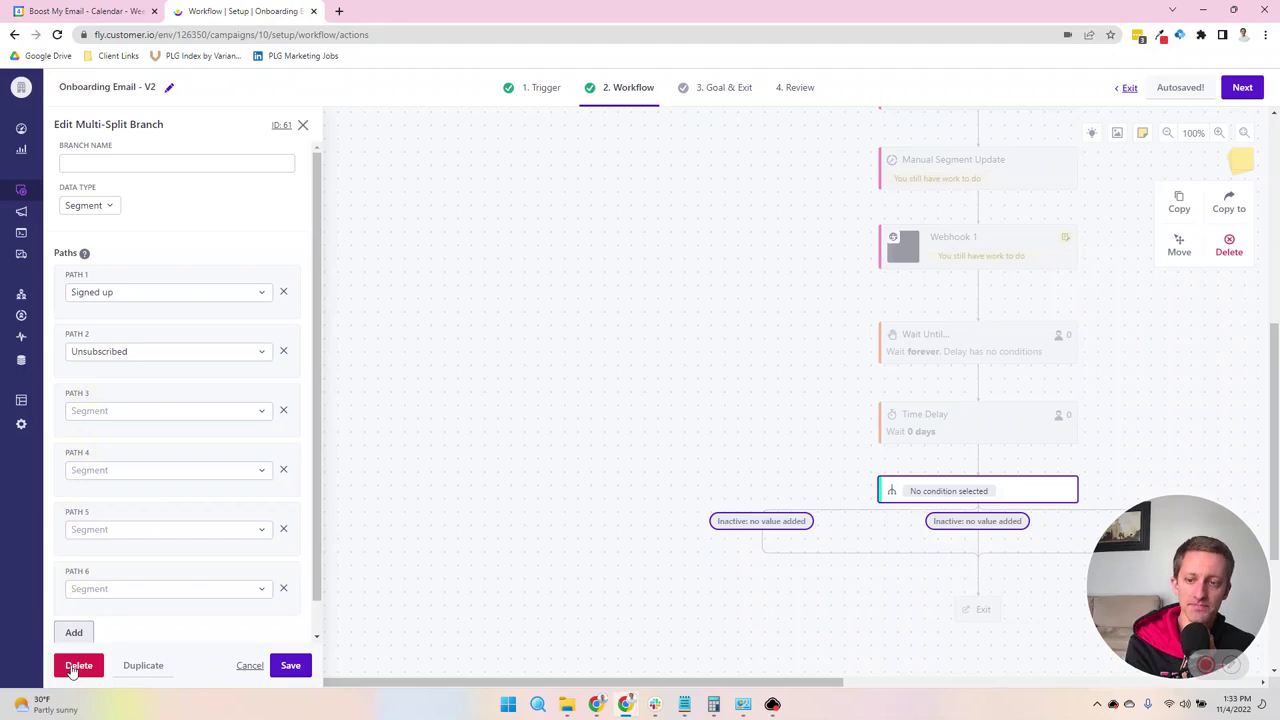
click(78, 665)
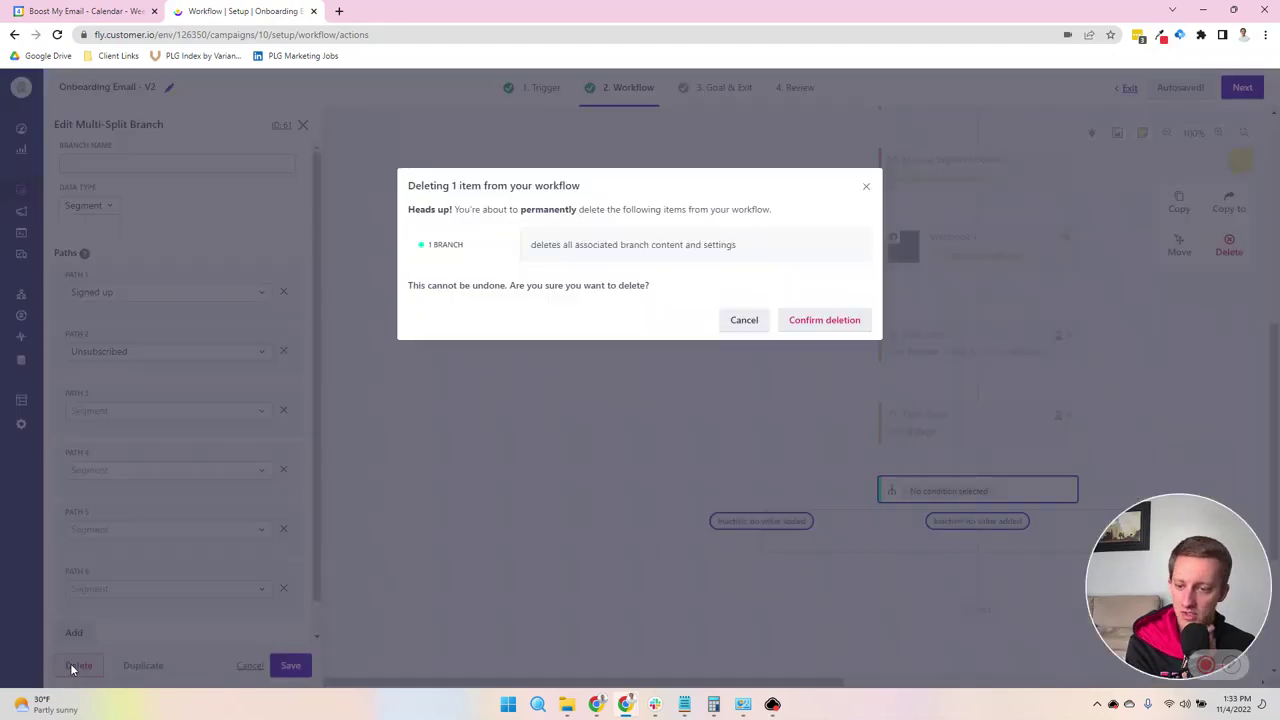
click(822, 320)
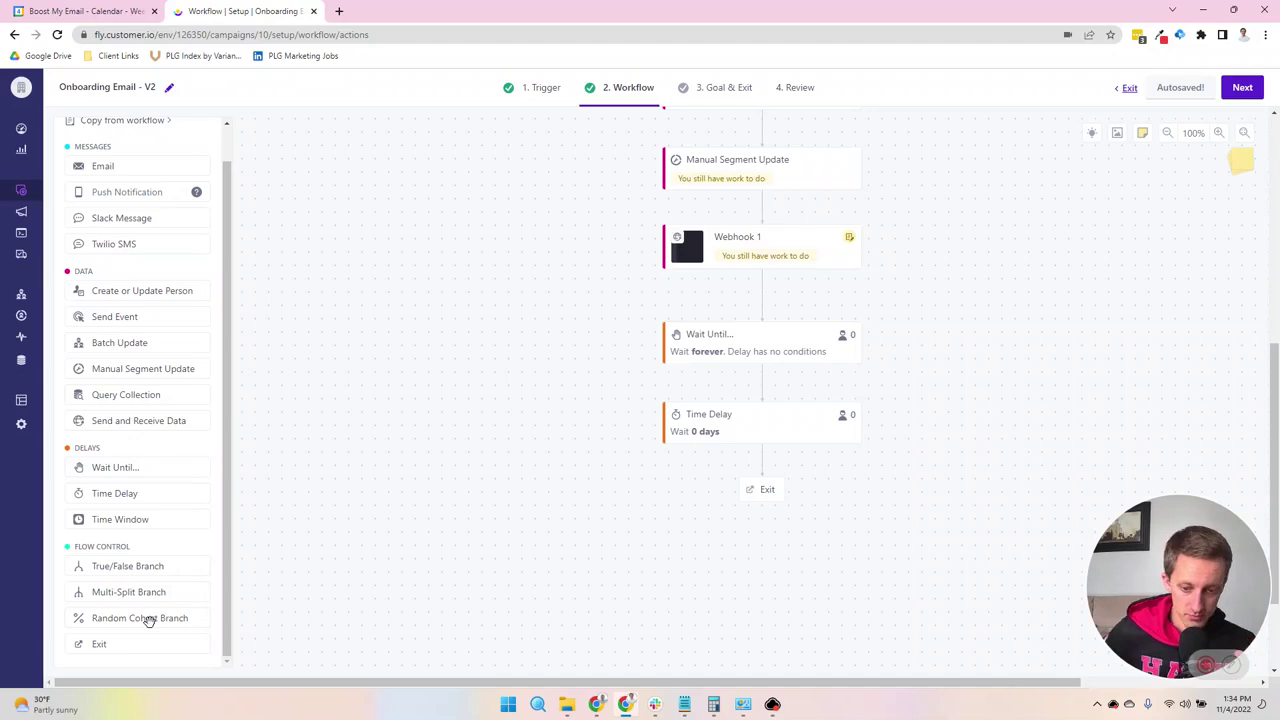
Add a Random Cohort Branch after the time delay, try distributing its two paths evenly, and delete the branch again
drag(148, 620, 751, 466)
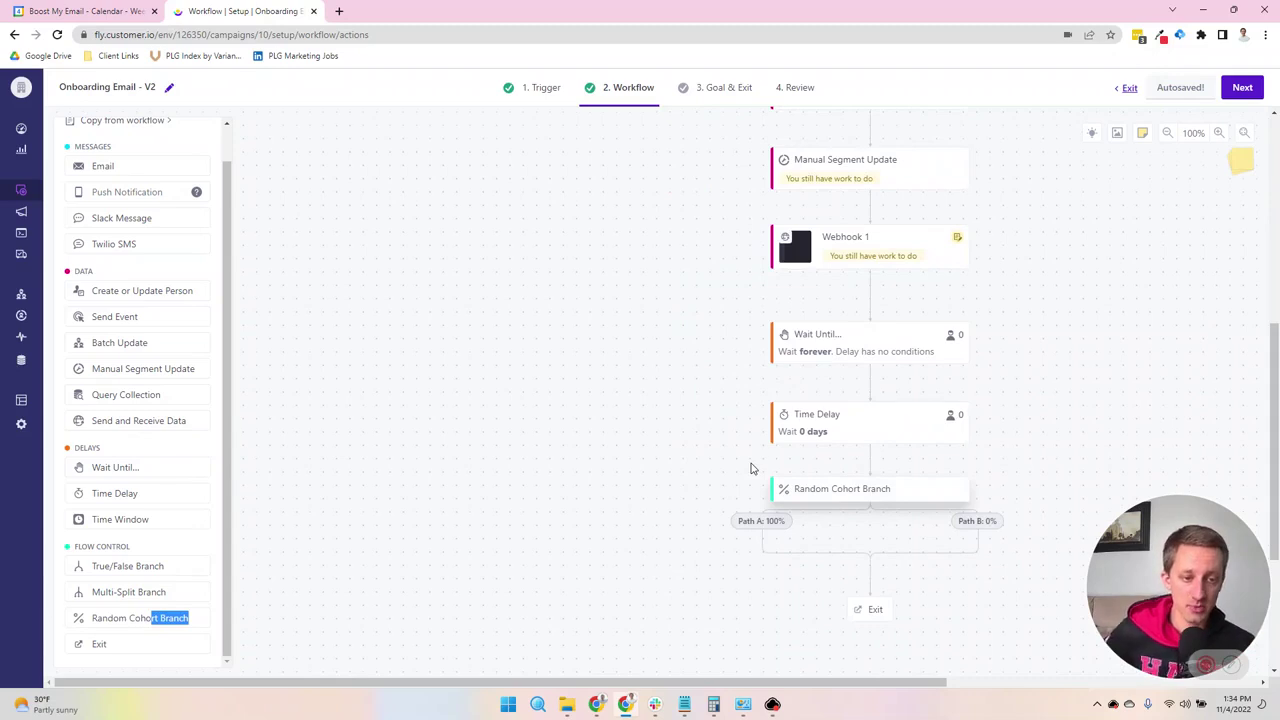
click(808, 489)
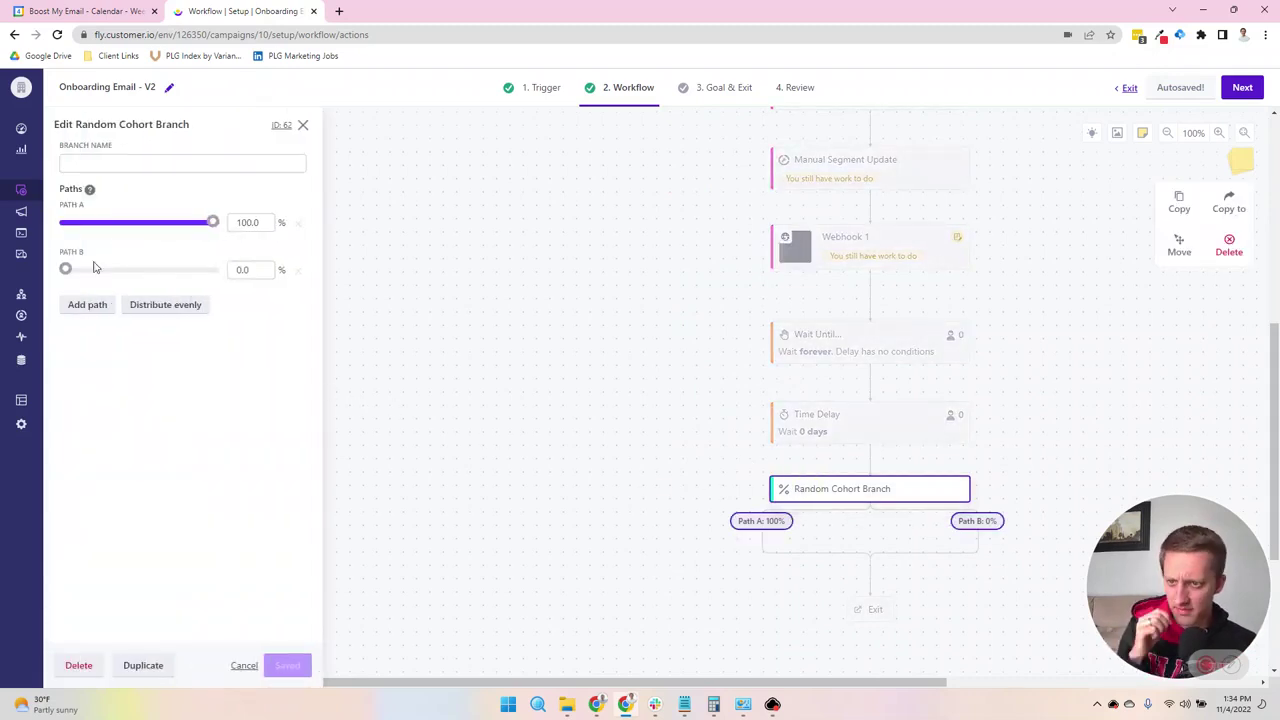
click(165, 304)
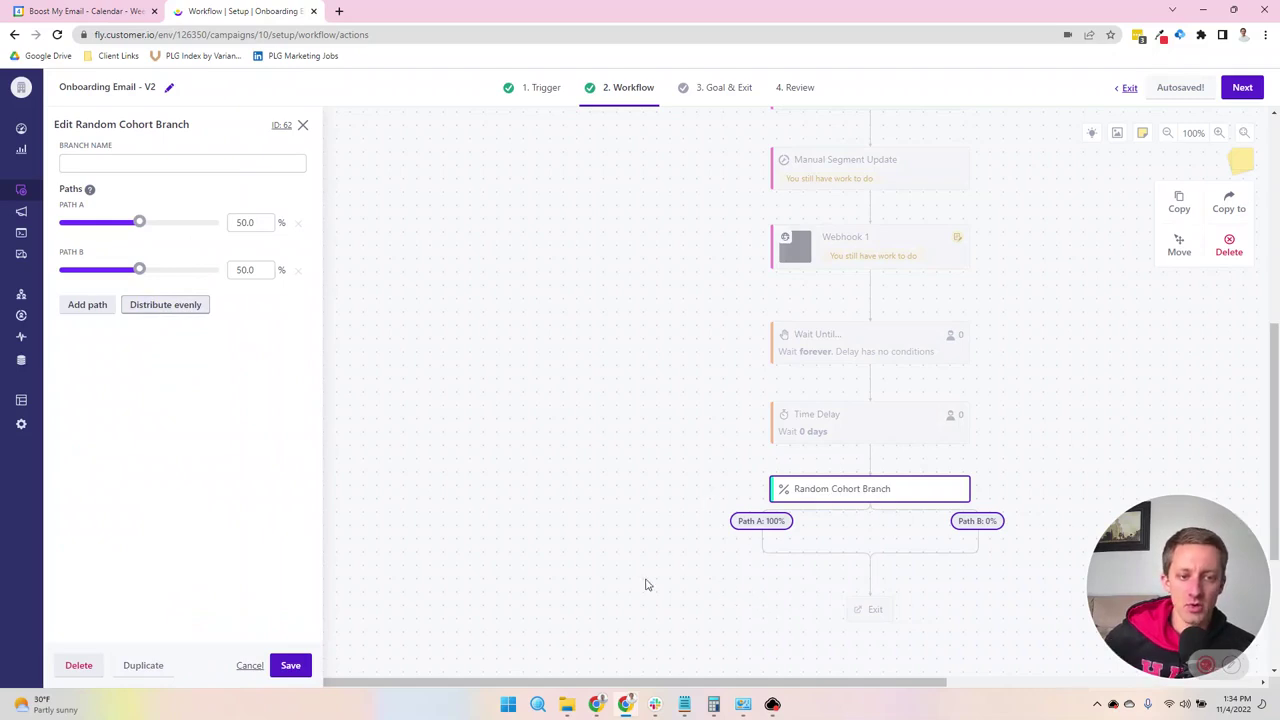
click(79, 665)
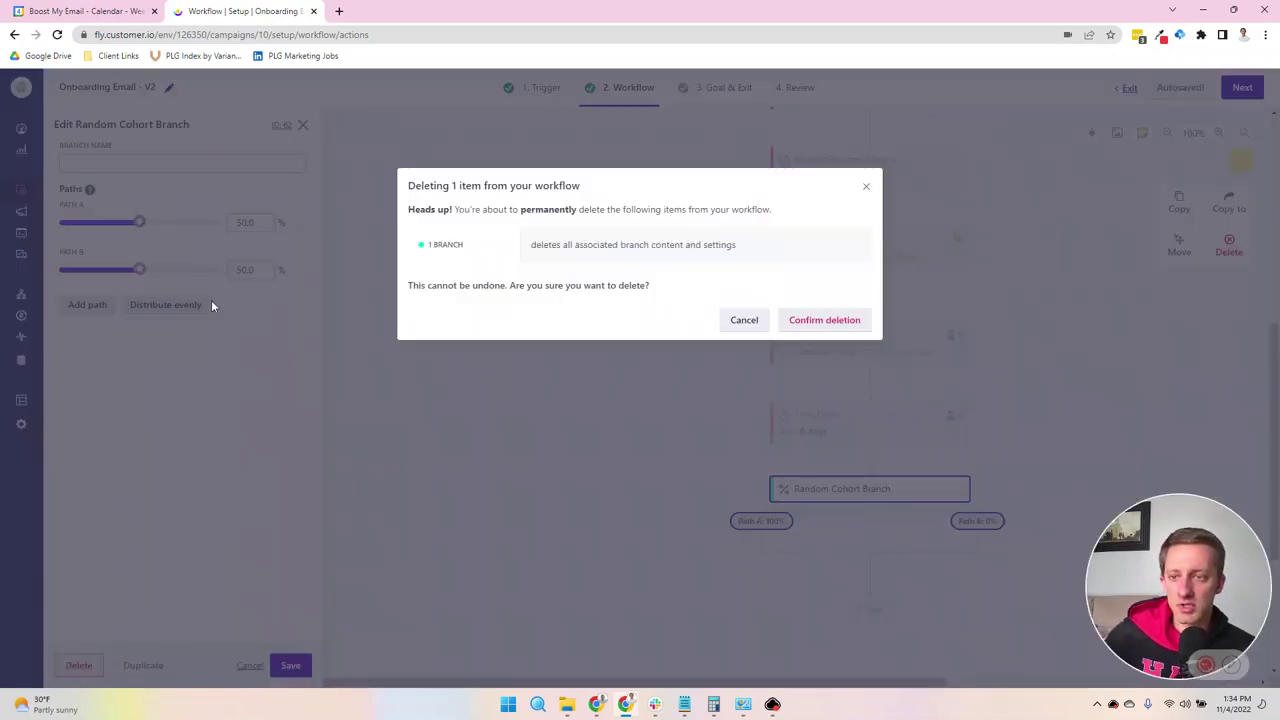
click(800, 320)
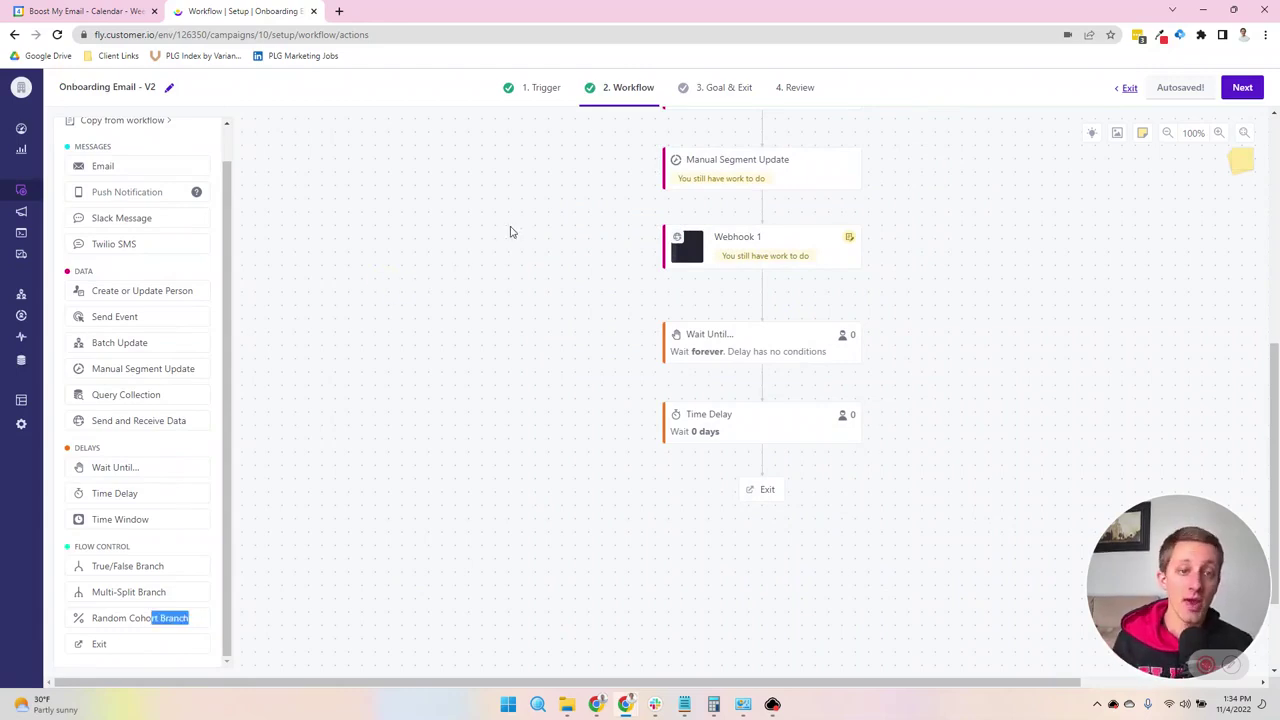
Proceed to the goal settings and count a conversion when a customer enters the Signed up segment within 1 week of opening any delivery
click(1230, 88)
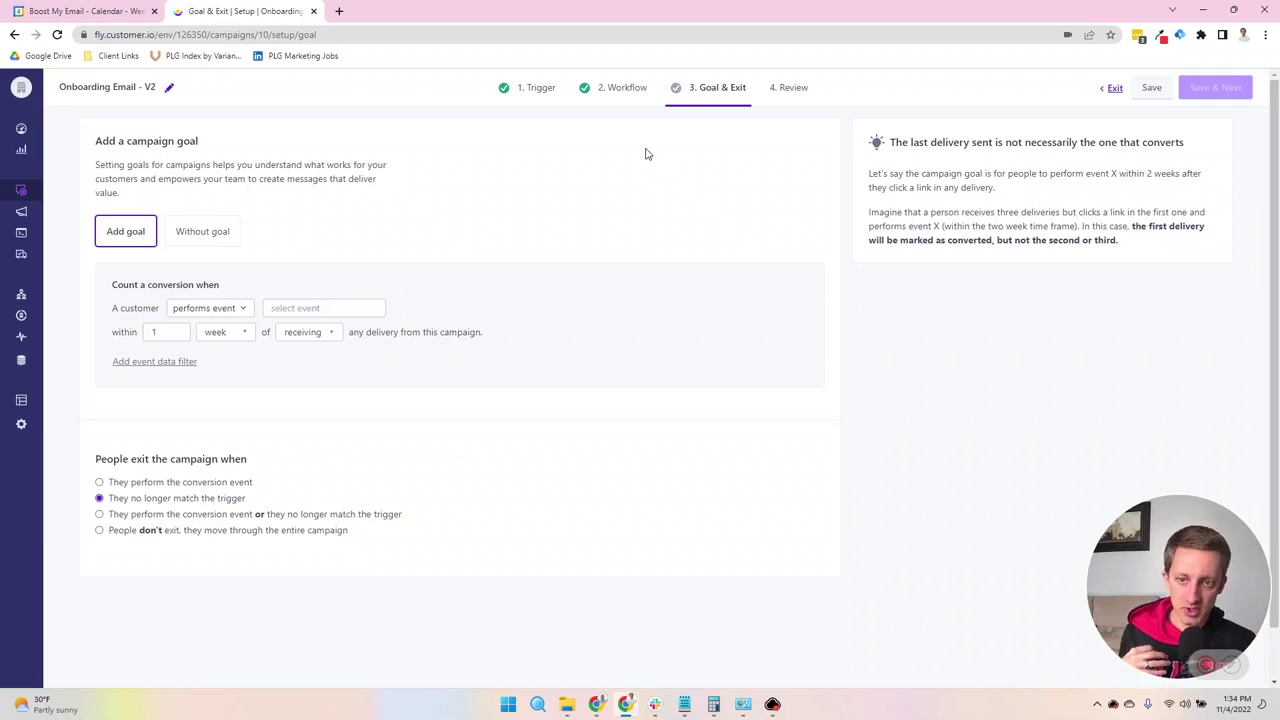
click(222, 310)
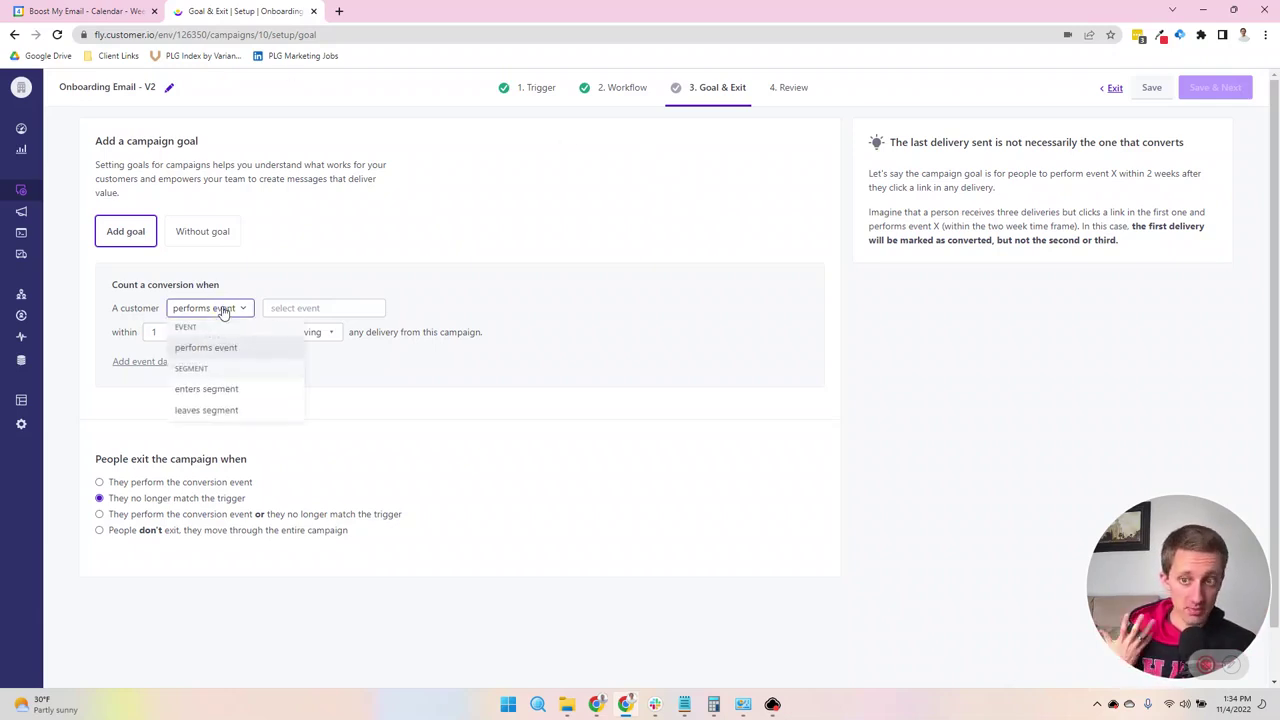
click(205, 390)
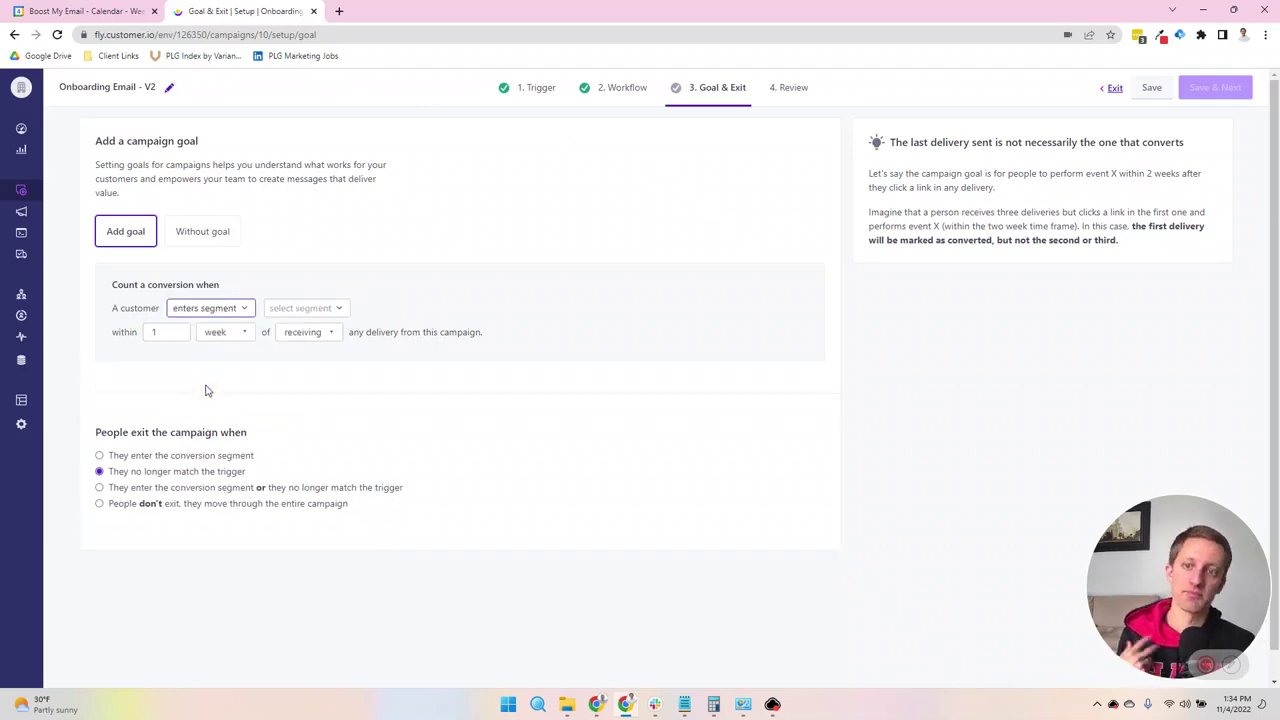
click(345, 309)
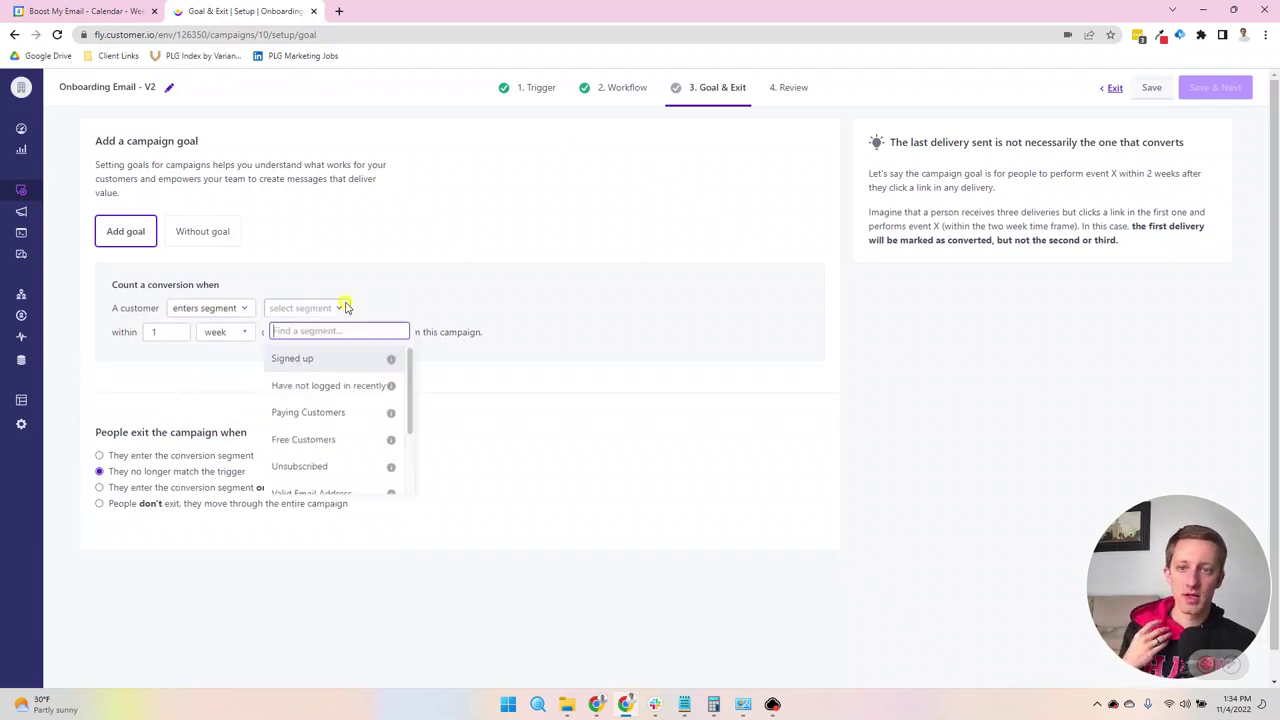
click(355, 360)
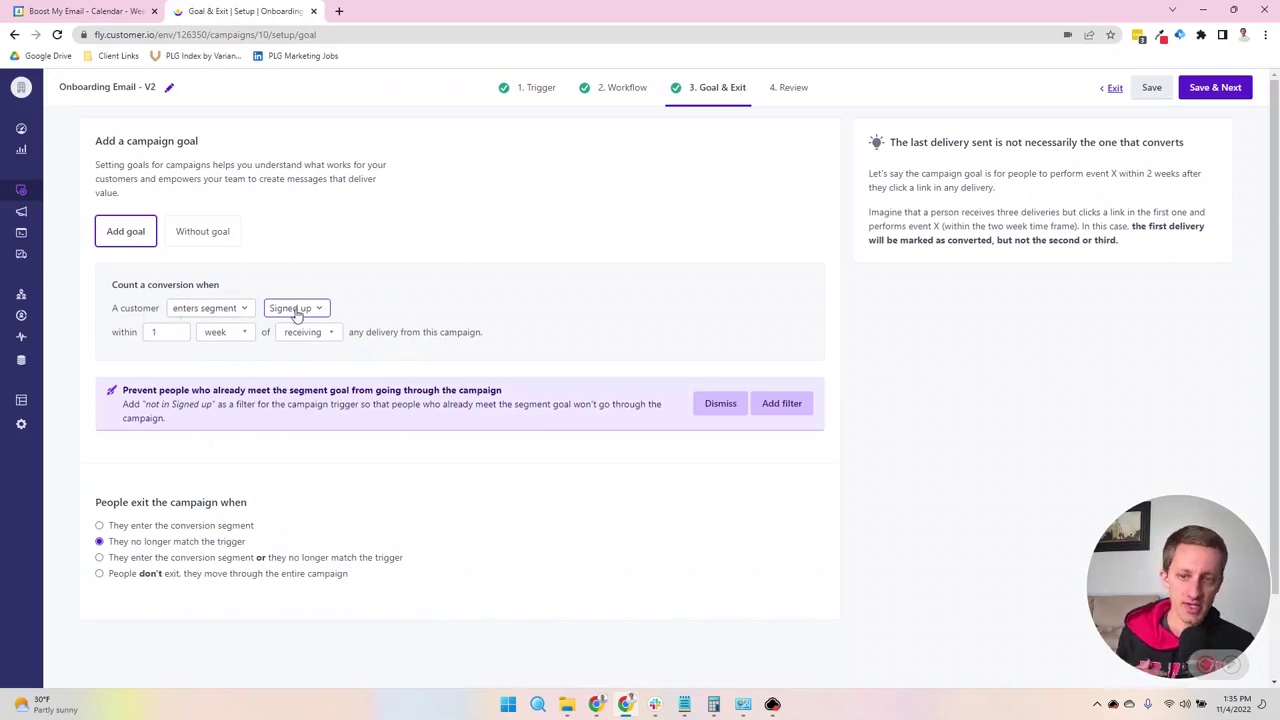
click(336, 334)
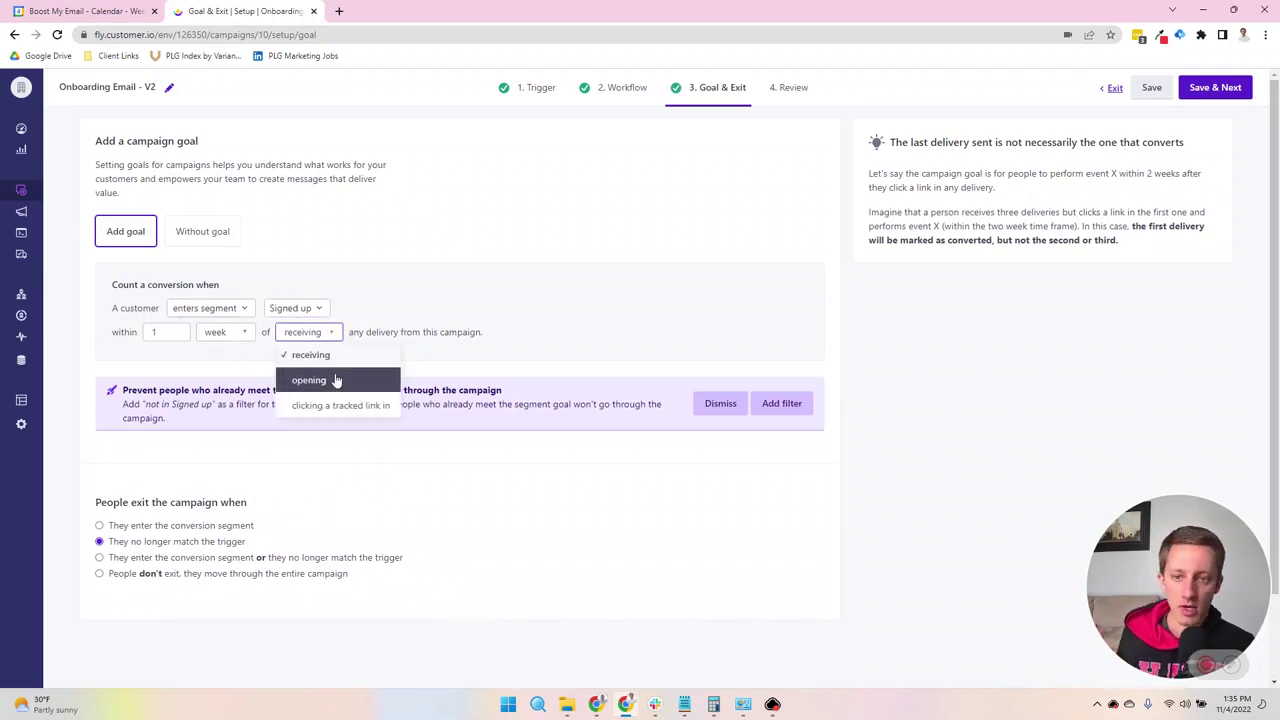
click(334, 377)
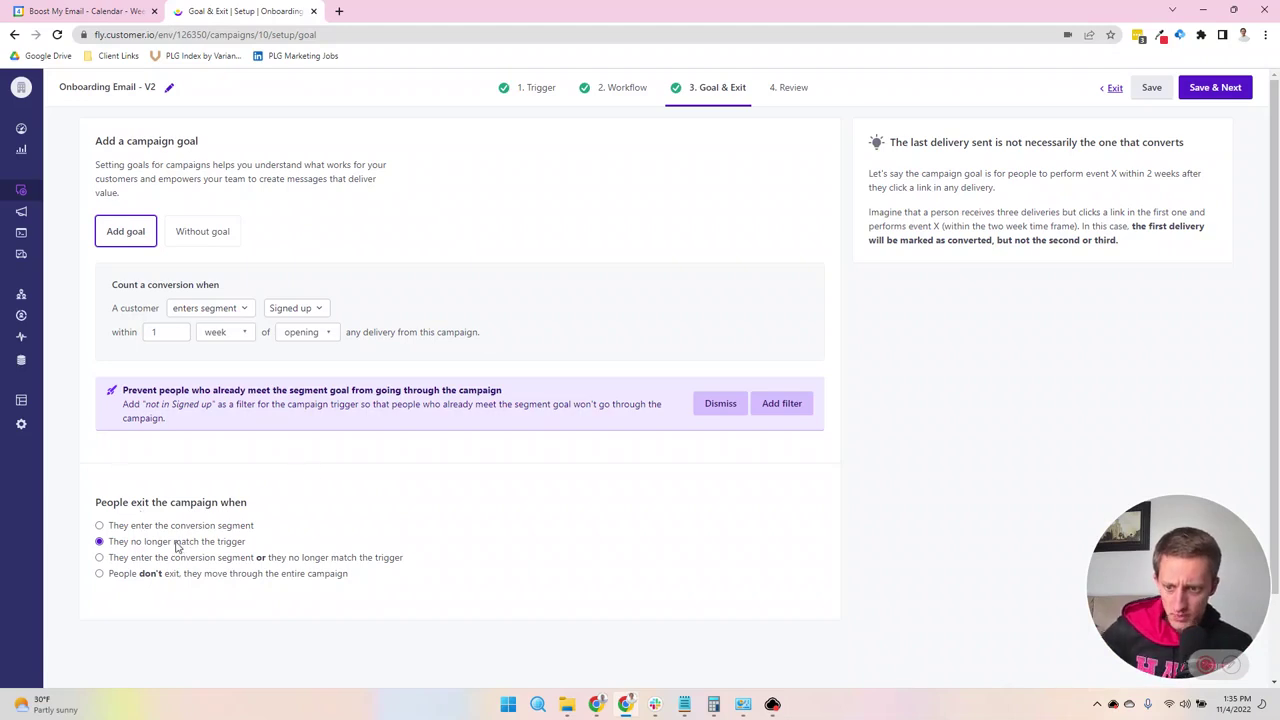
Make people exit the campaign when they enter the conversion segment, save the goal settings, and continue to the campaign review
click(200, 575)
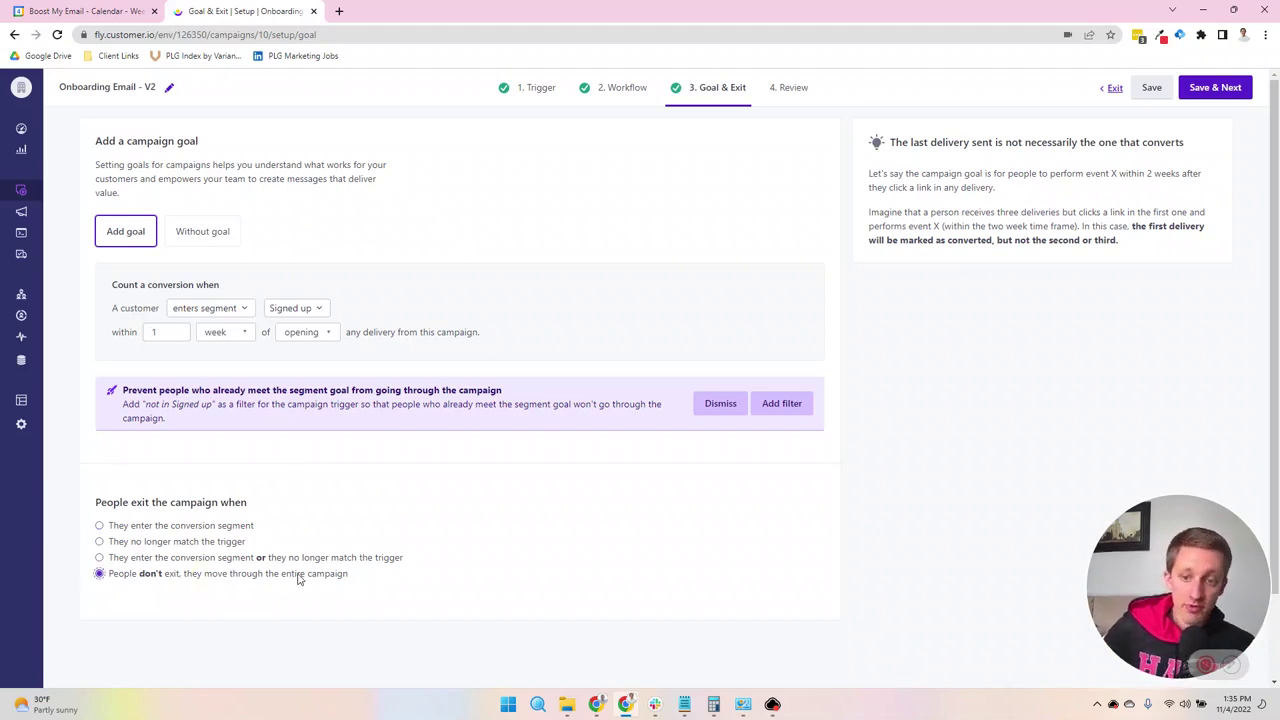
click(234, 528)
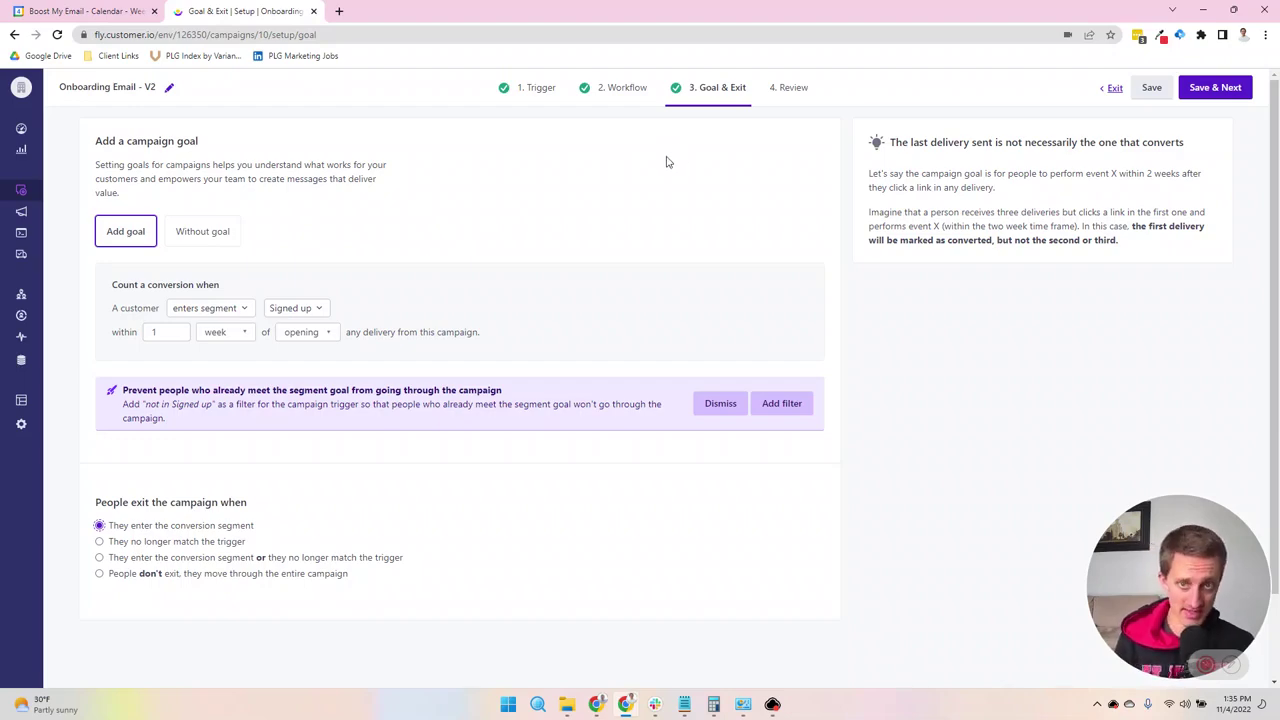
click(781, 86)
click(651, 272)
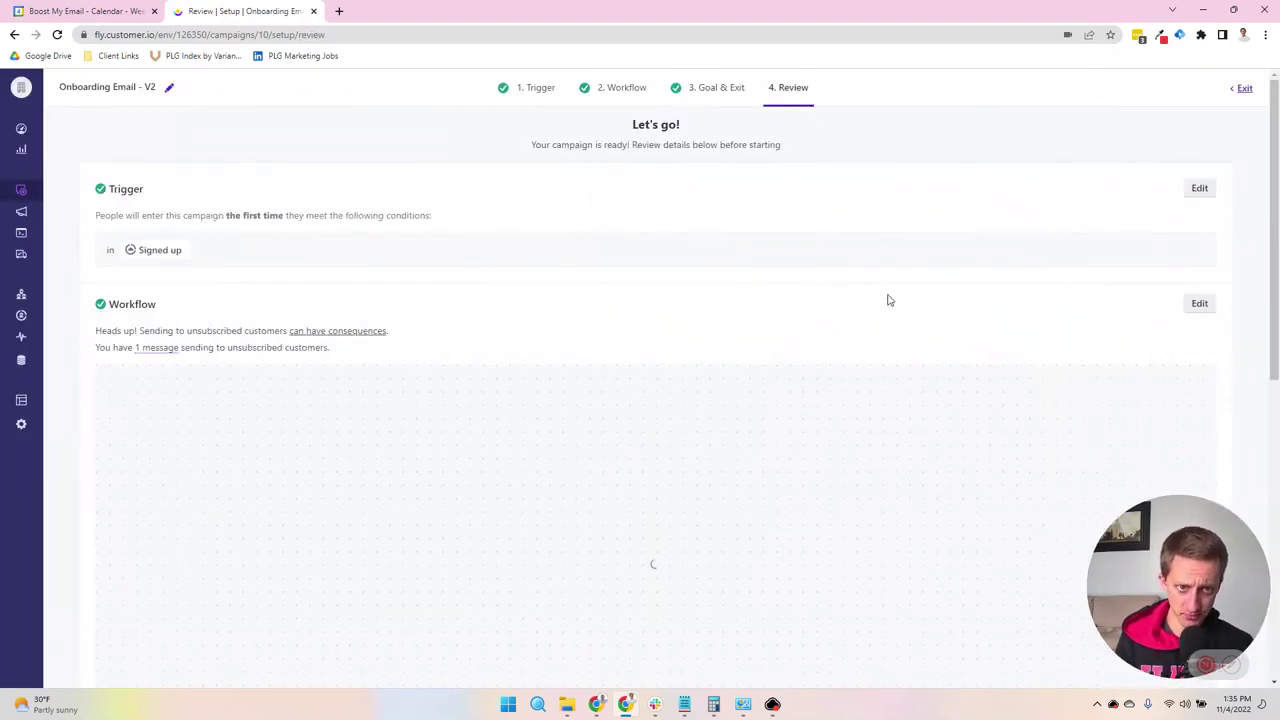
Review the campaign summary, including the goal and exit rules, the options for who should match, and the trigger and workflow
scroll(538, 234, down, 10)
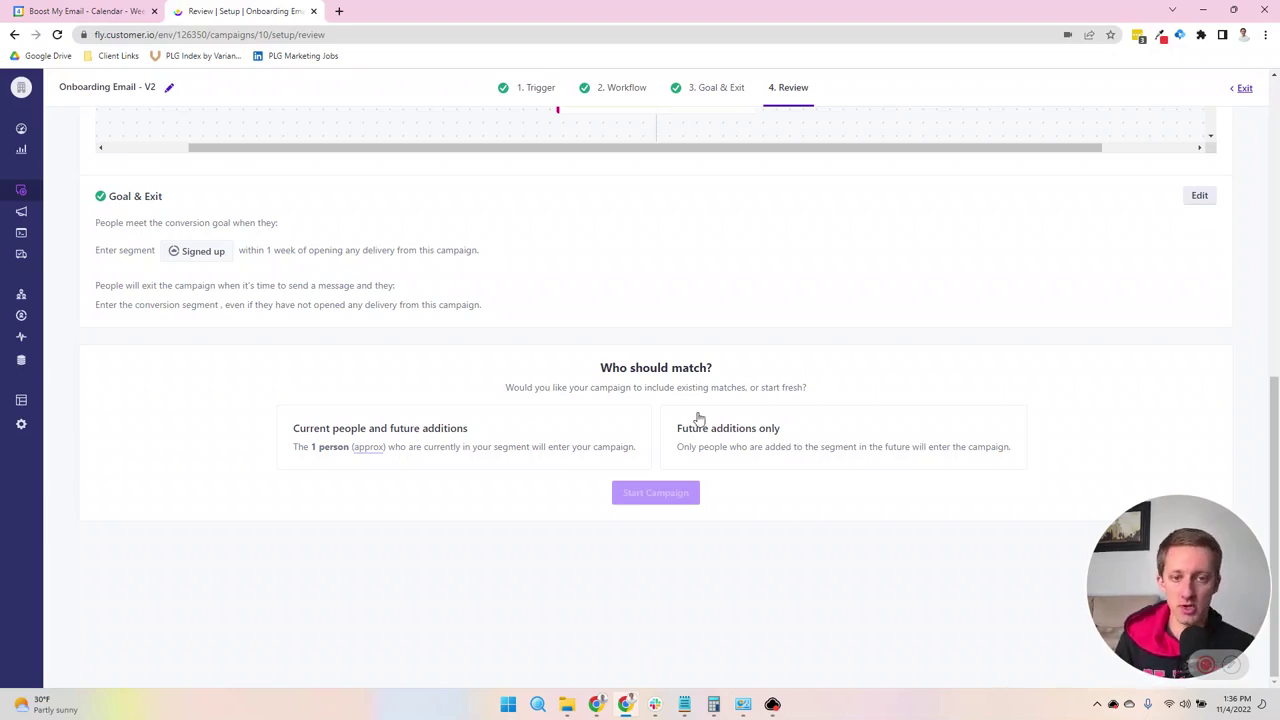
scroll(698, 418, up, 1)
scroll(698, 418, up, 8)
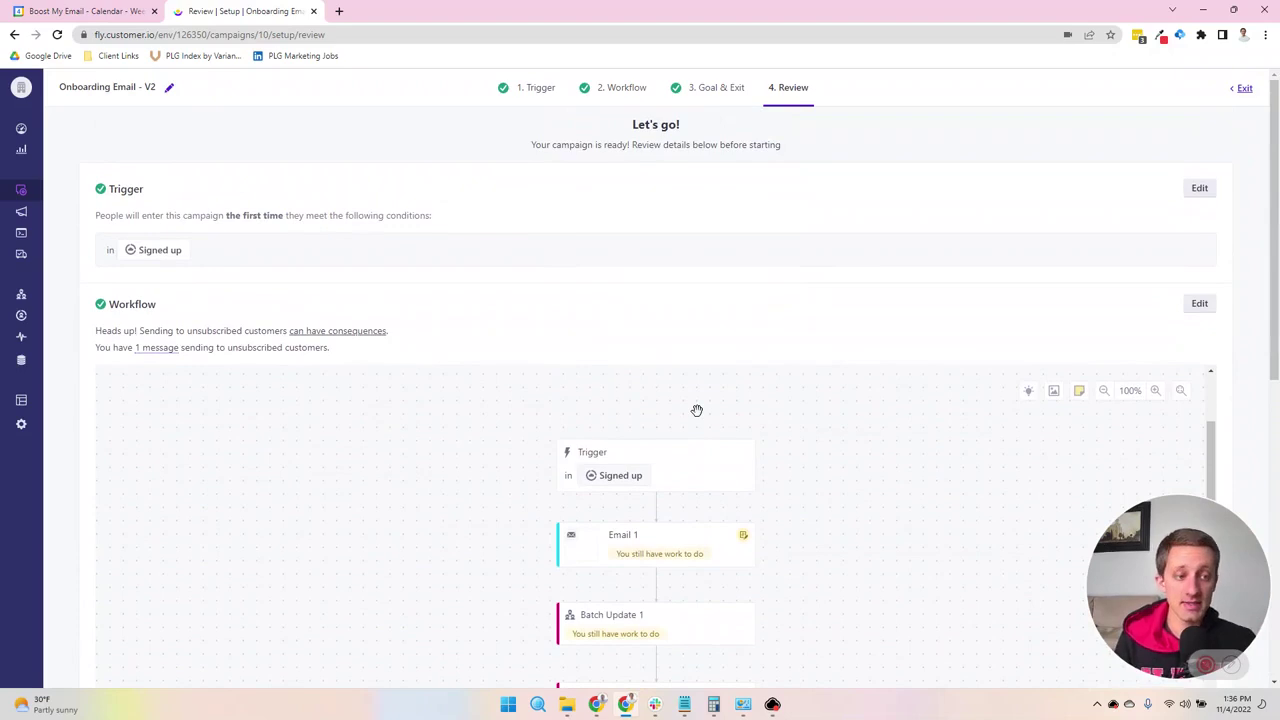